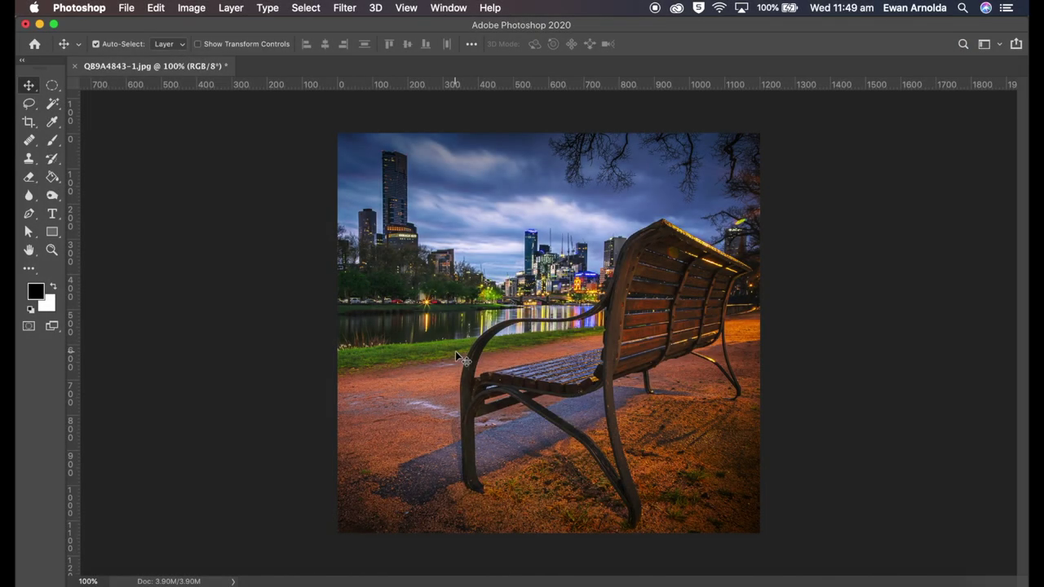
- Show the Swatches panel from the Window menu and enlarge it
key(XF86AudioRaiseVolume)
click(445, 8)
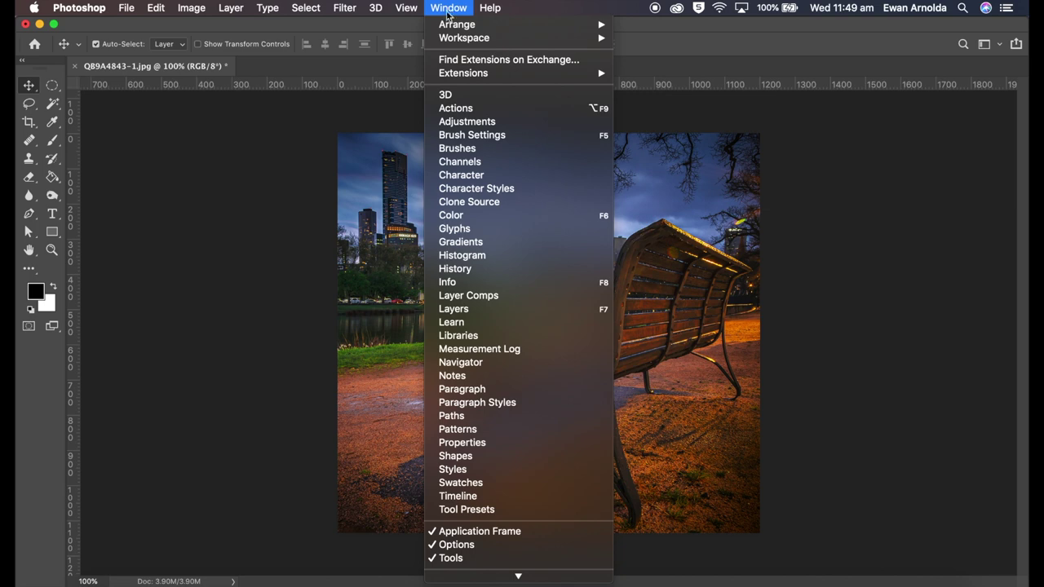
click(456, 482)
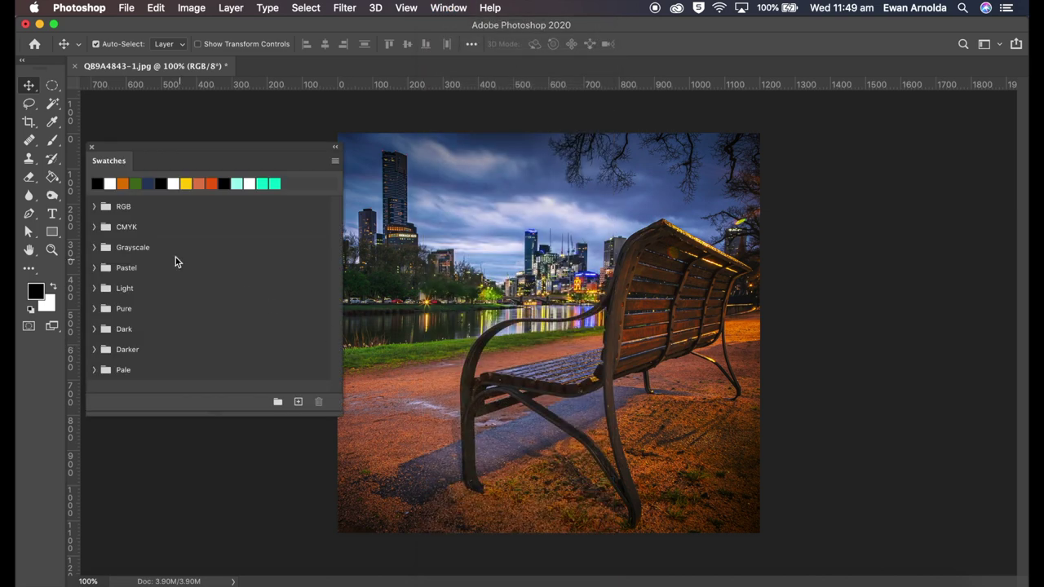
click(342, 419)
drag(343, 420, 381, 454)
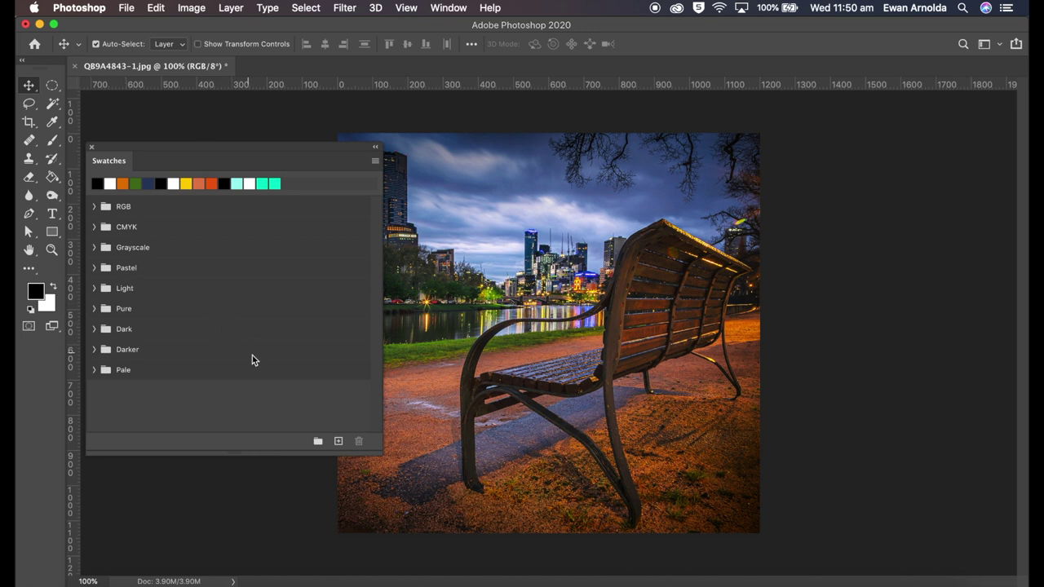
- Create a new empty swatch group named MY COLOURS
click(318, 443)
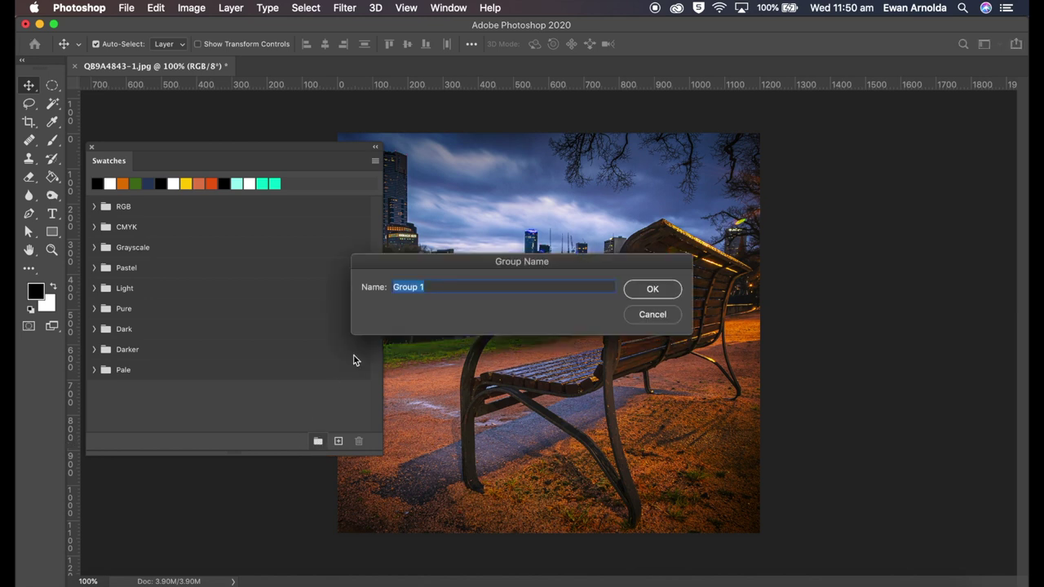
text(mY)
key(BackSpace)
key(BackSpace)
text(MY)
text( COLOURS)
key(Return)
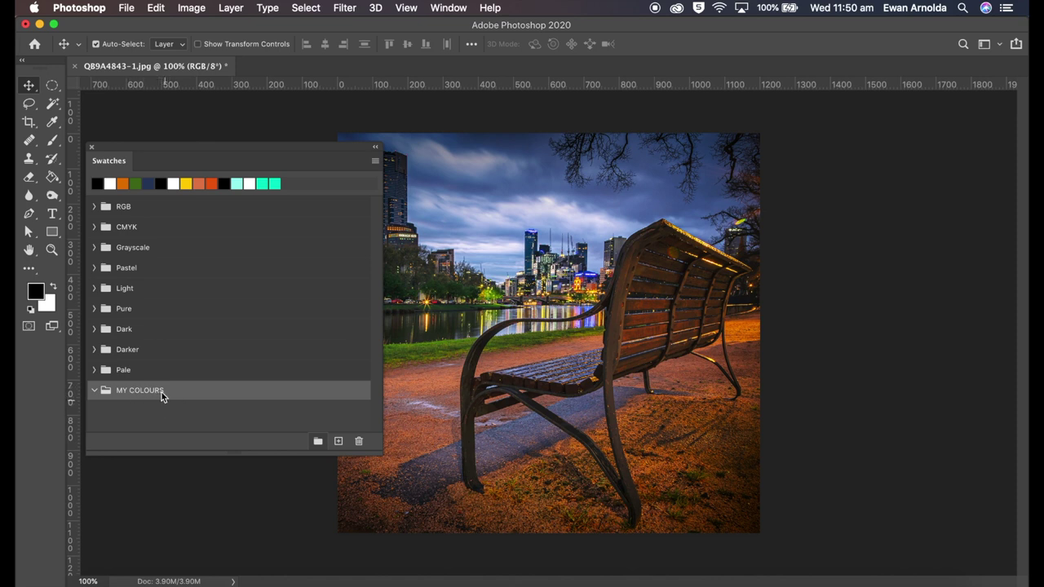
click(52, 122)
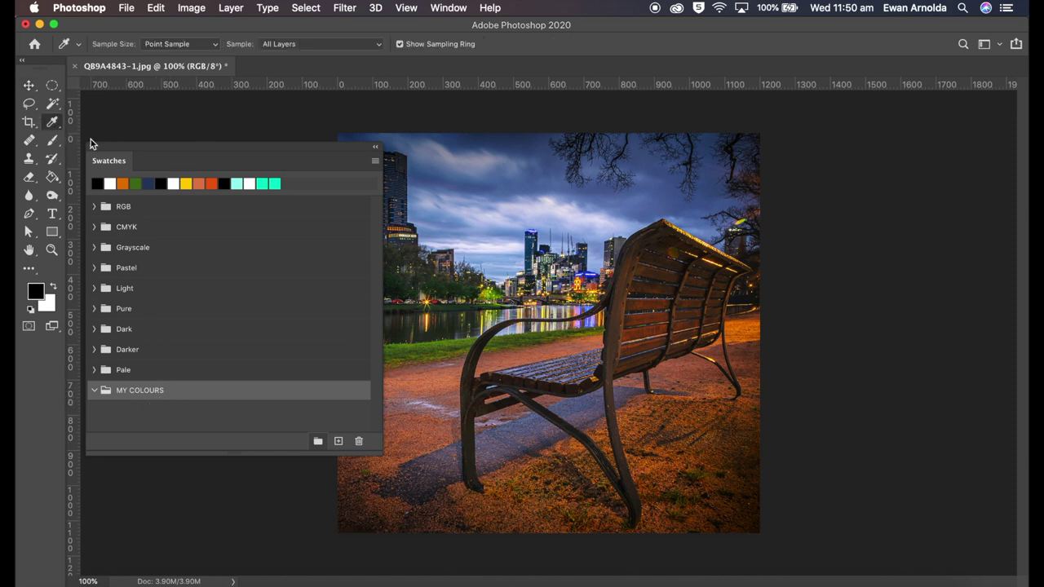
- Sample the sky's dark blue with the eyedropper and save it as swatch BLUE
click(526, 144)
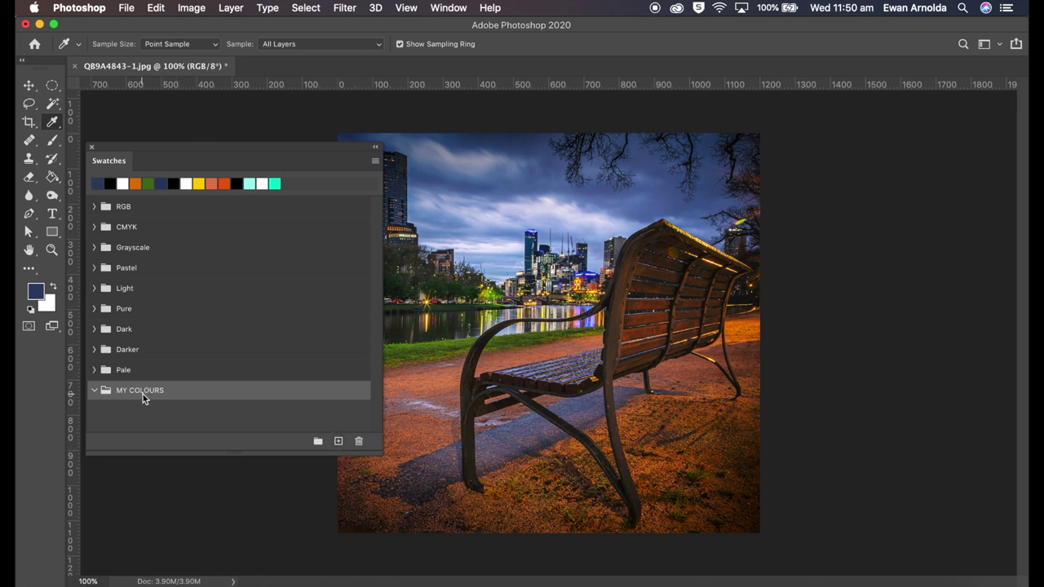
click(338, 441)
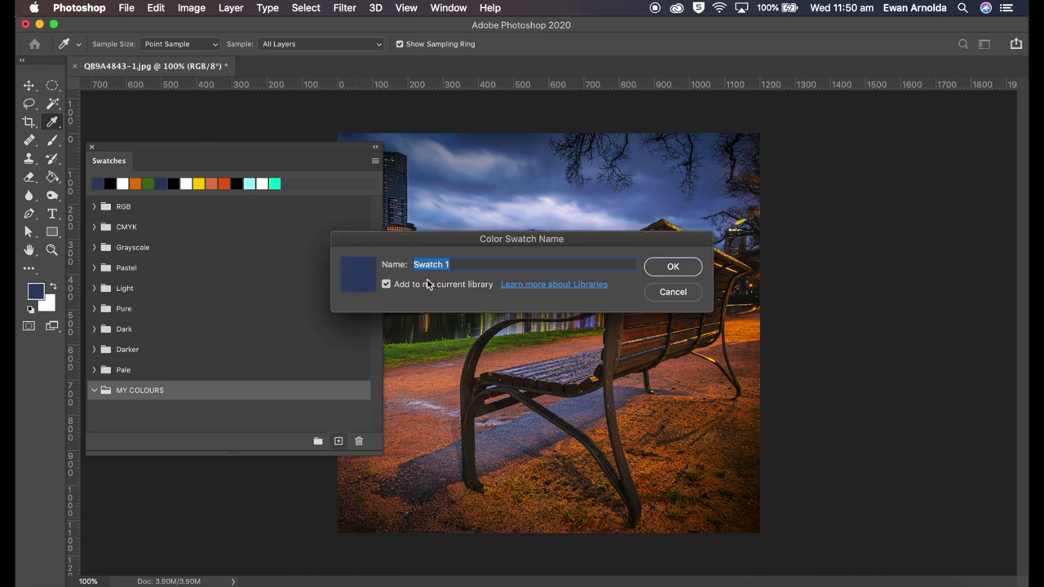
text(BLUE)
key(Return)
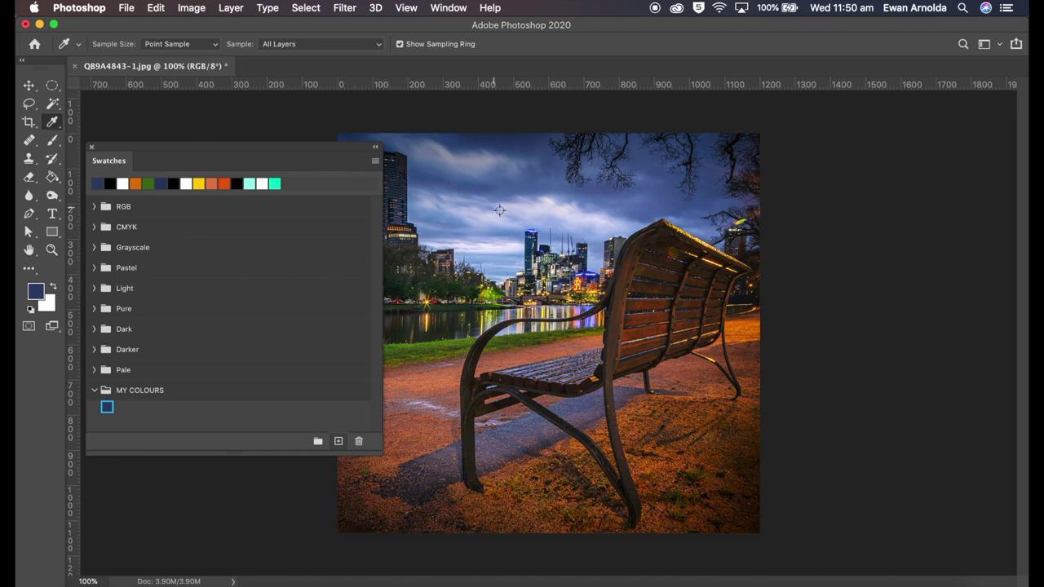
click(746, 330)
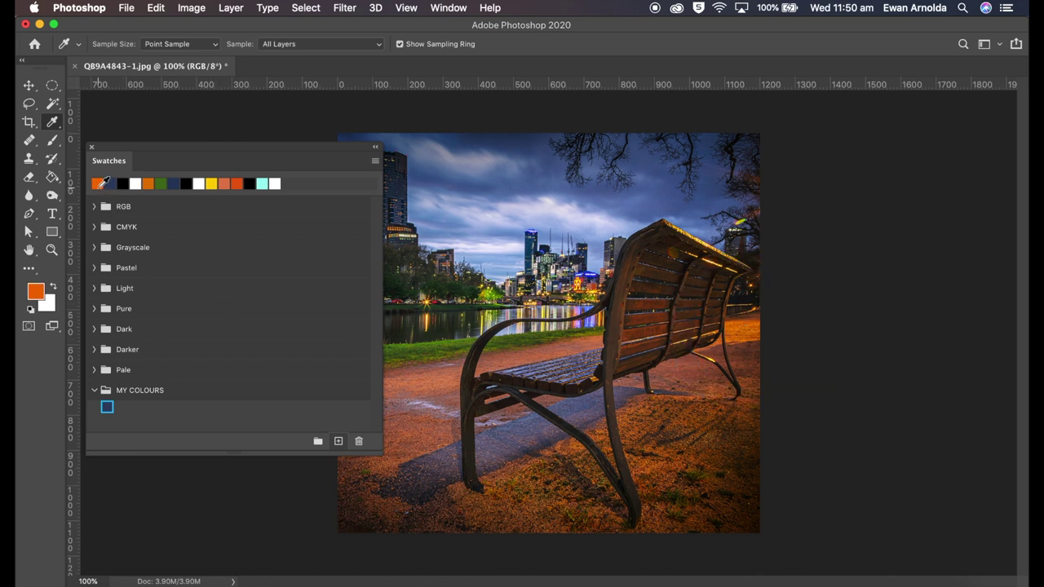
- Save the sampled orange as a new swatch named ORANGE
click(337, 440)
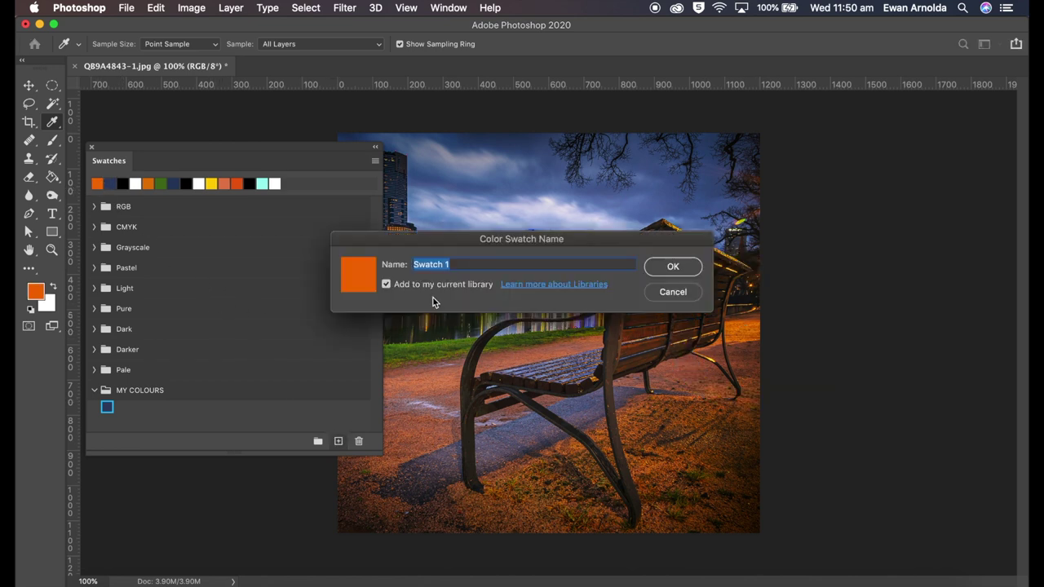
text(o)
text(or)
key(BackSpace)
key(BackSpace)
text(ORANGE)
key(Return)
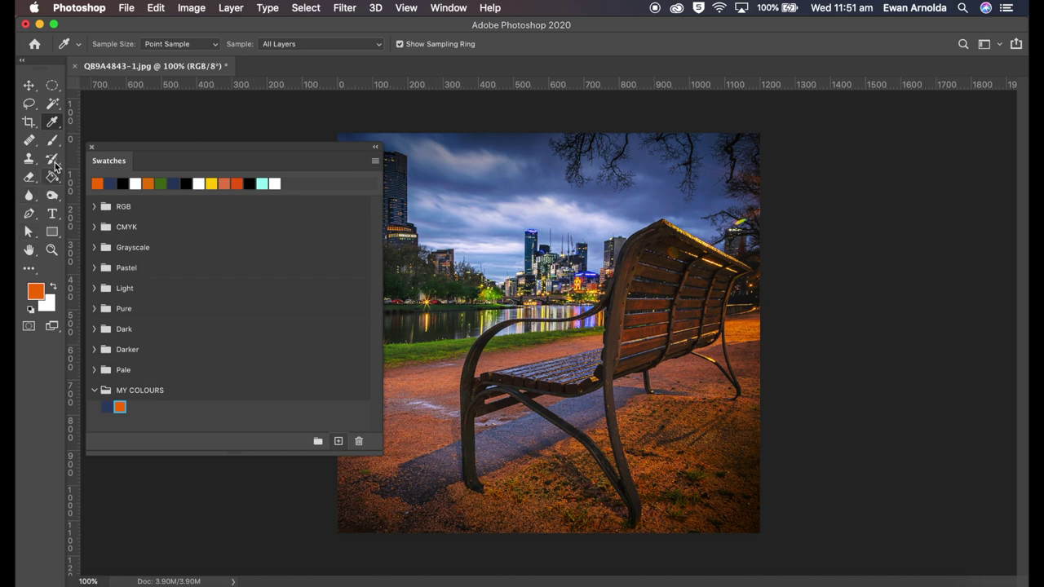
- Sample the grass green and save it as a new swatch named GREEN
click(424, 348)
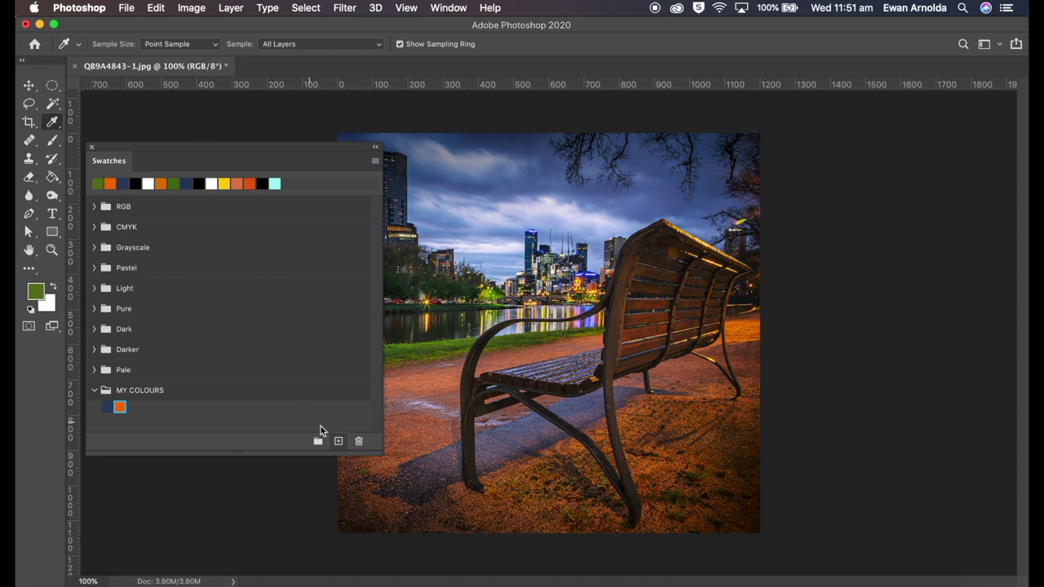
click(338, 441)
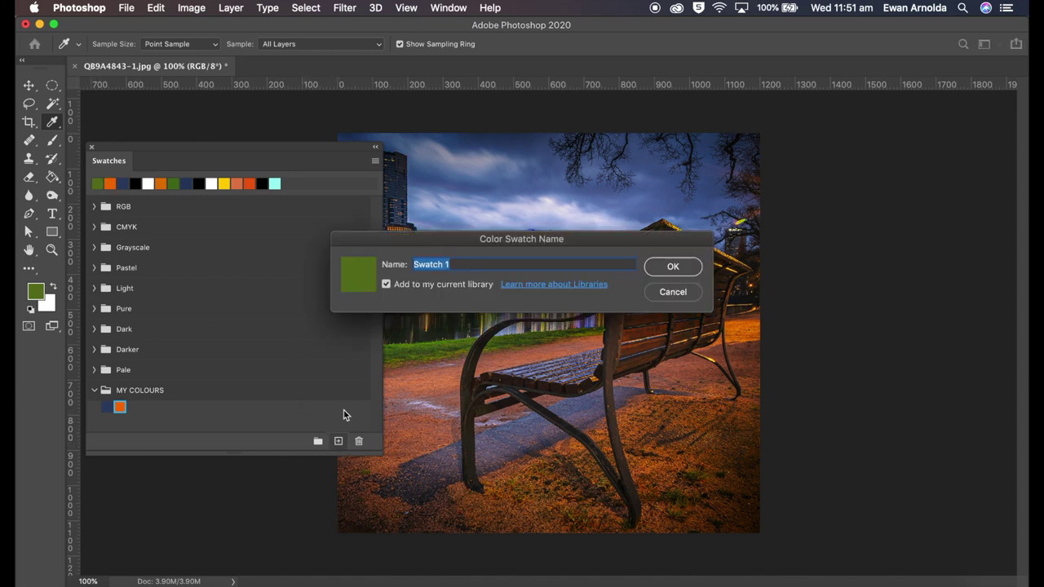
text(g)
key(BackSpace)
text(GREEN)
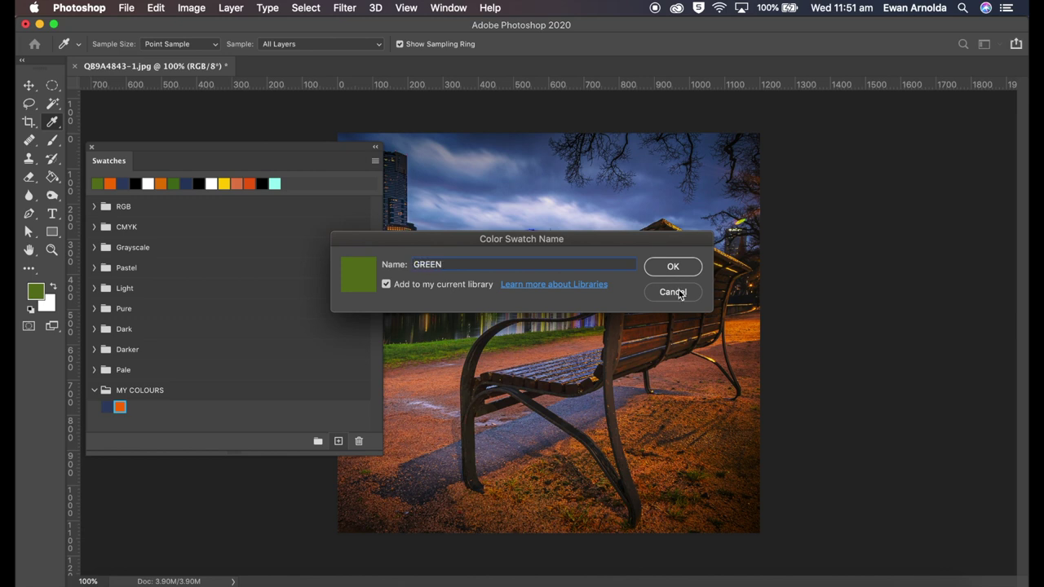
click(671, 266)
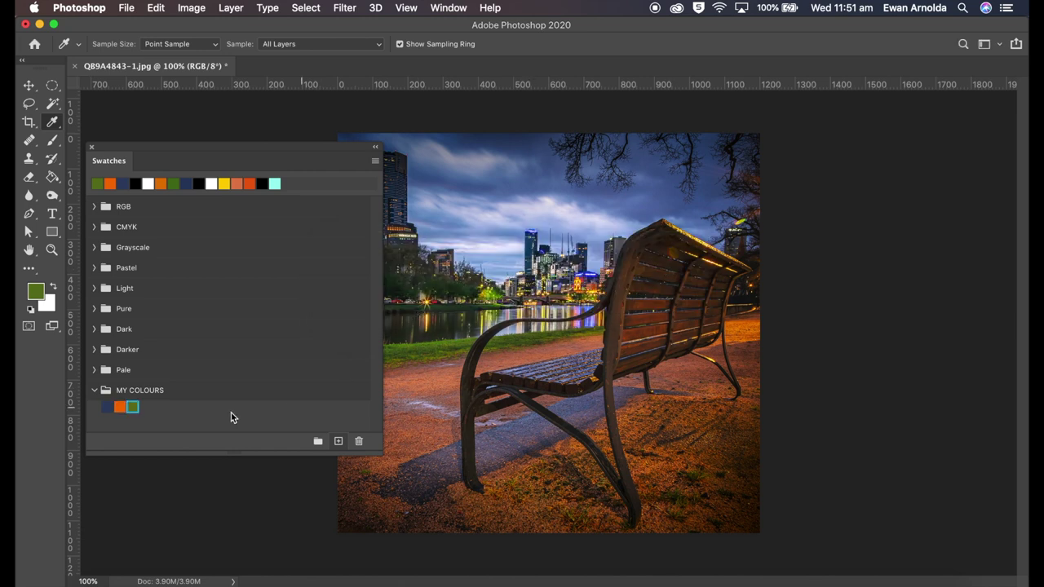
click(139, 395)
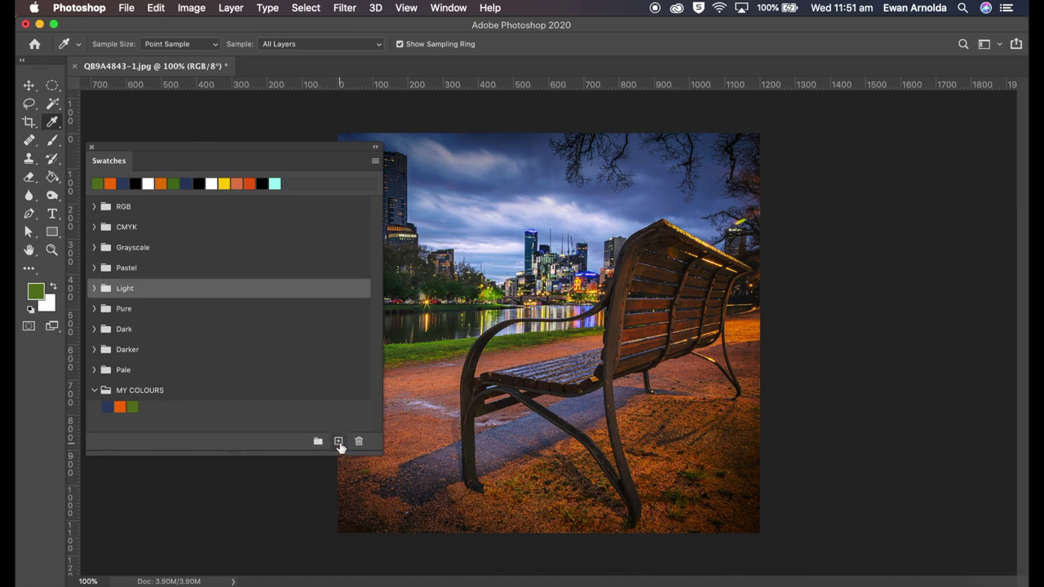
- Delete the GREEN swatch from MY COLOURS and confirm the deletion
click(132, 407)
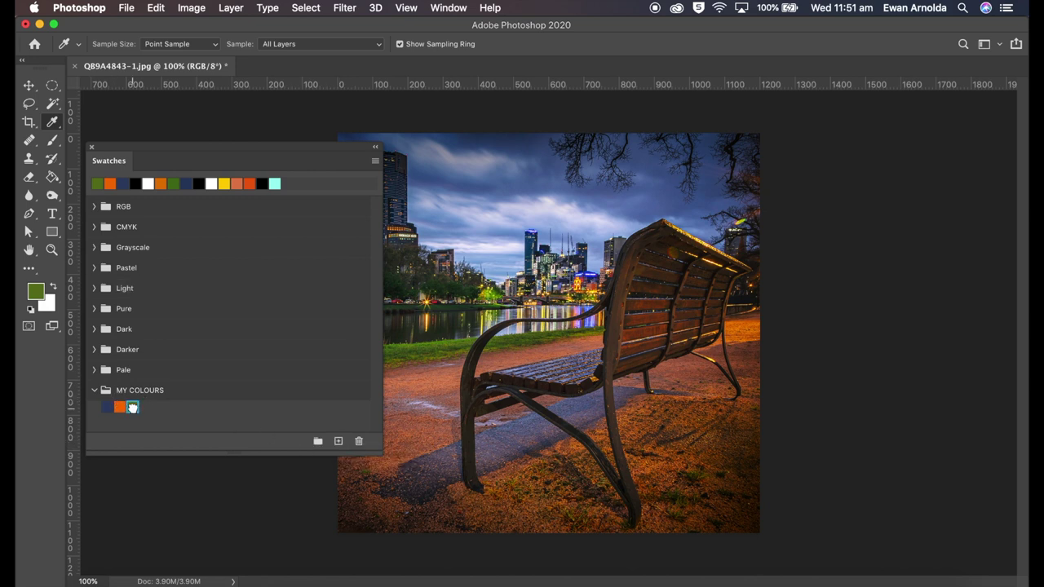
click(359, 443)
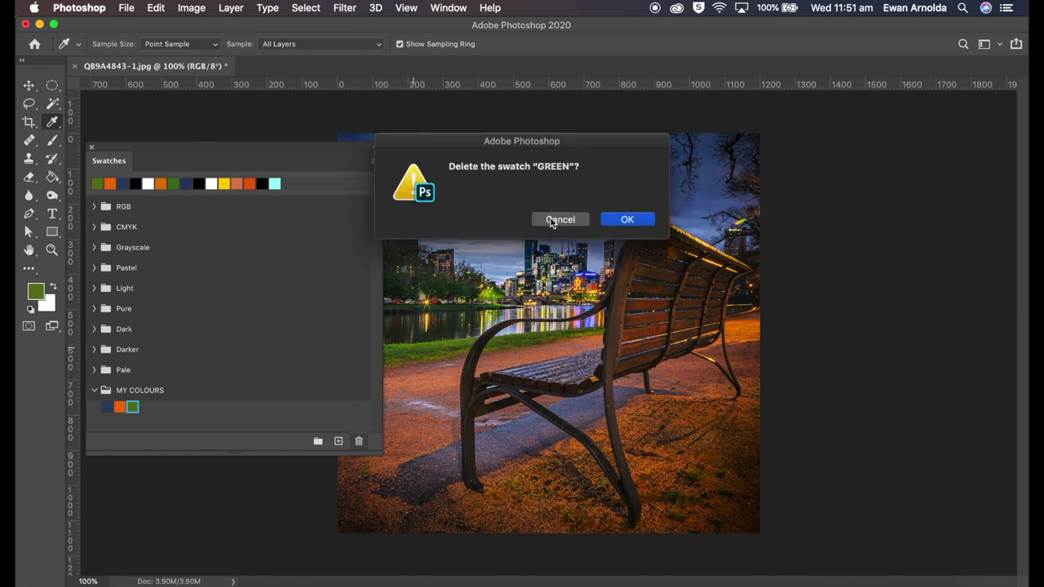
click(613, 225)
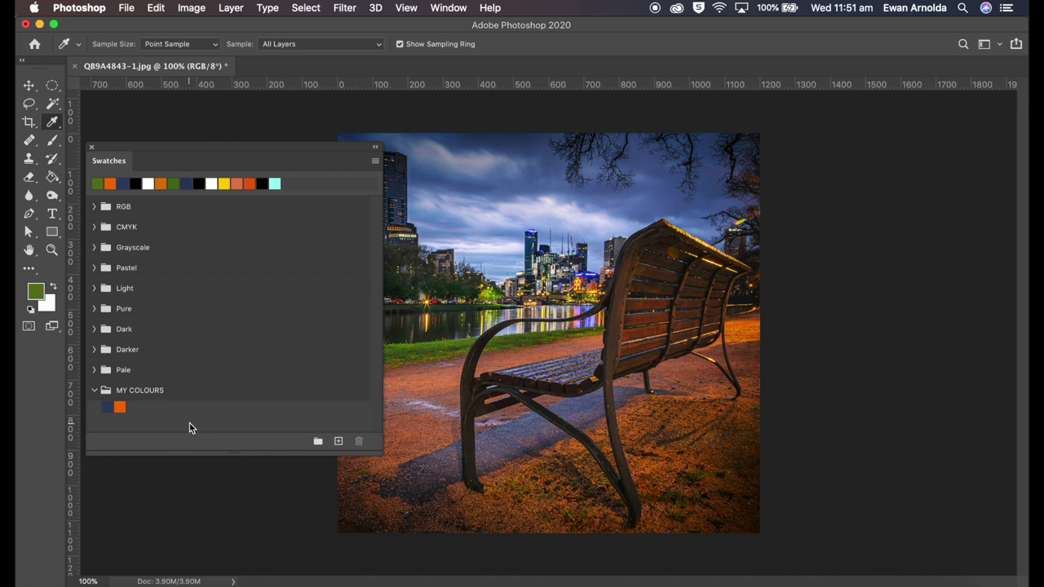
click(375, 161)
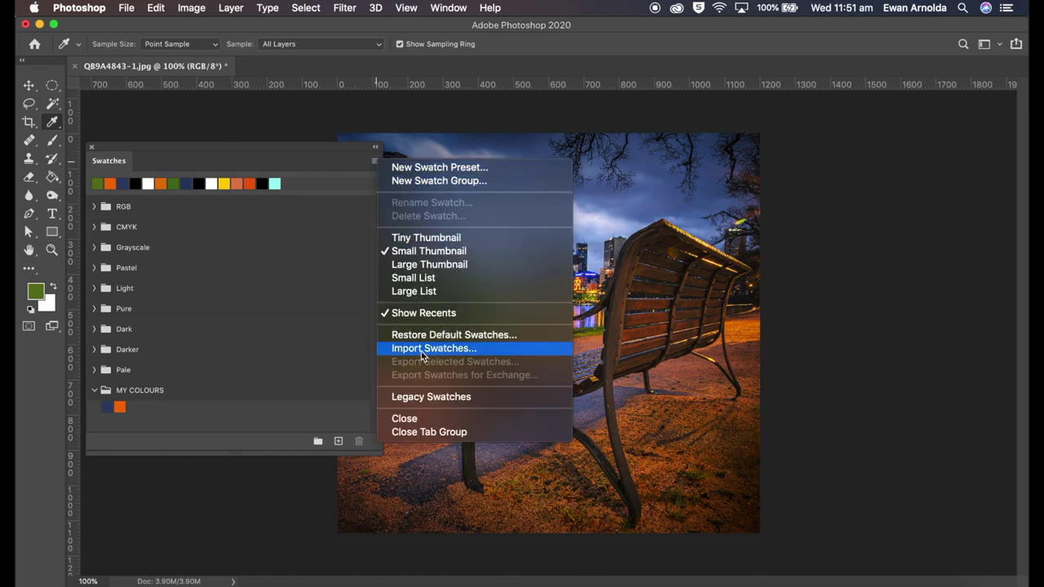
click(558, 510)
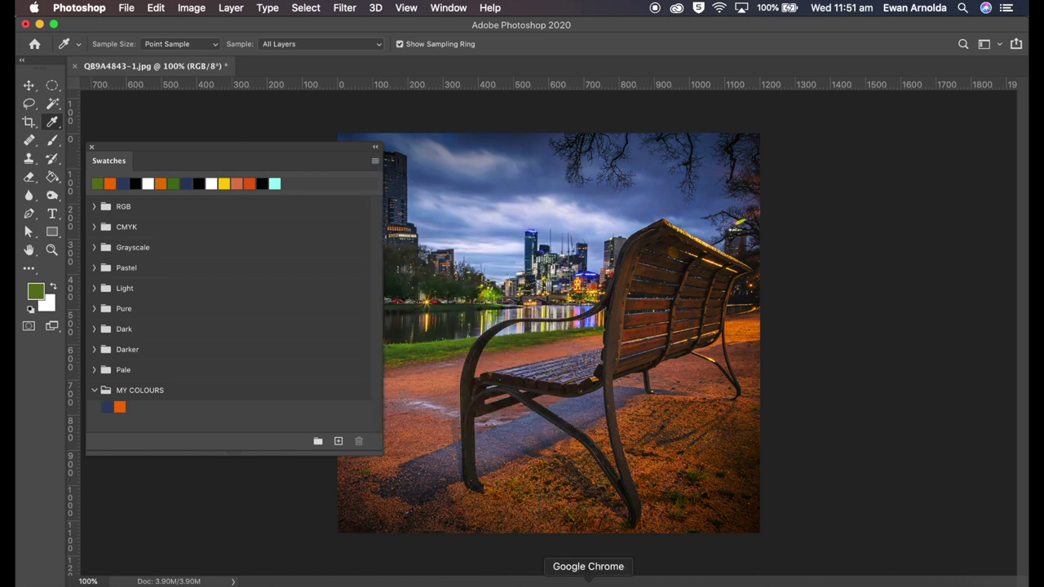
- Bring up Chrome and open the Coolors palette generator from coolors.co
click(587, 580)
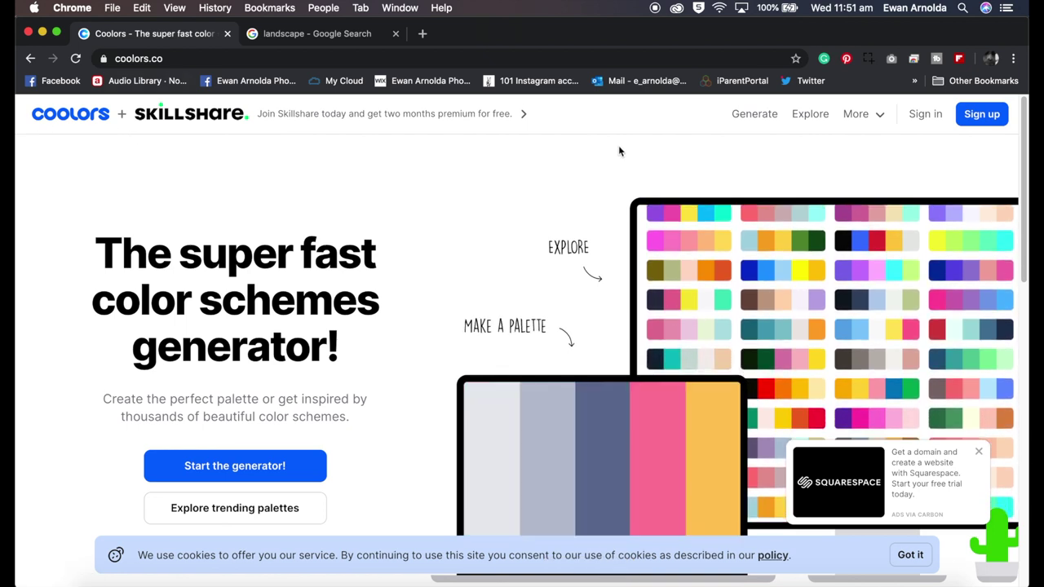
click(755, 118)
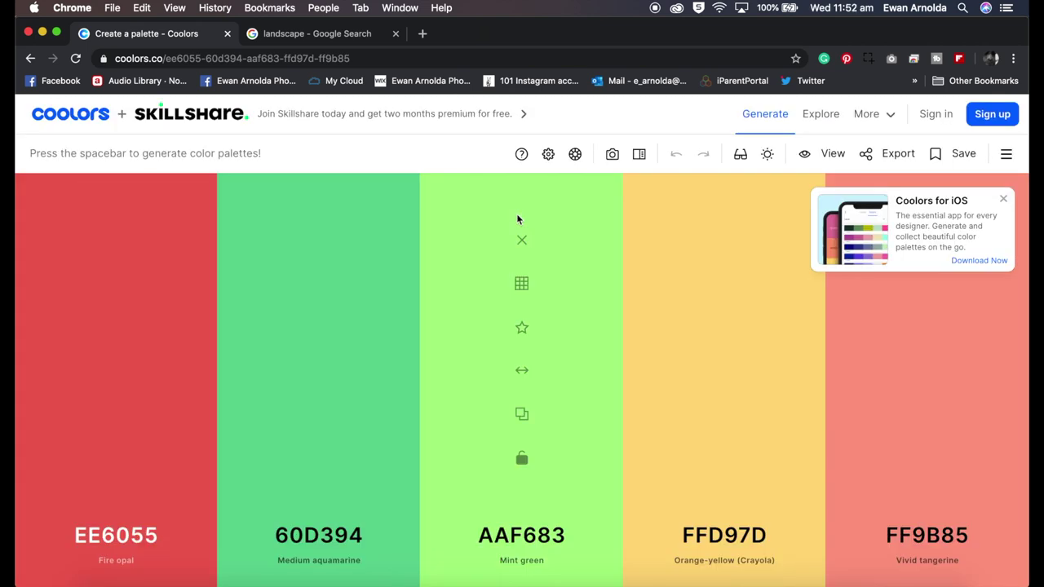
click(612, 153)
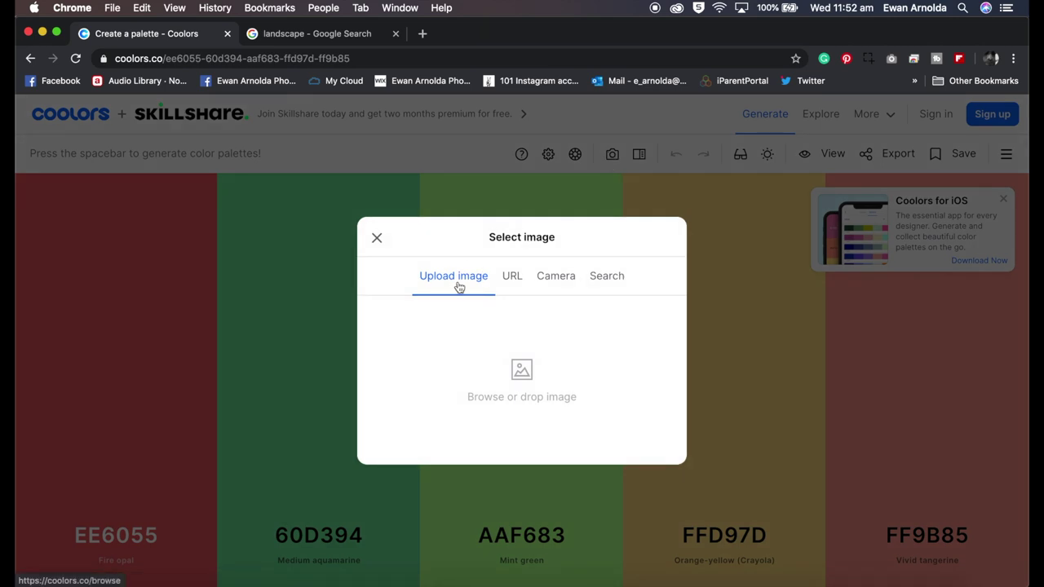
- Copy the sunset landscape photo's address and paste it into Coolors' image URL field
click(512, 277)
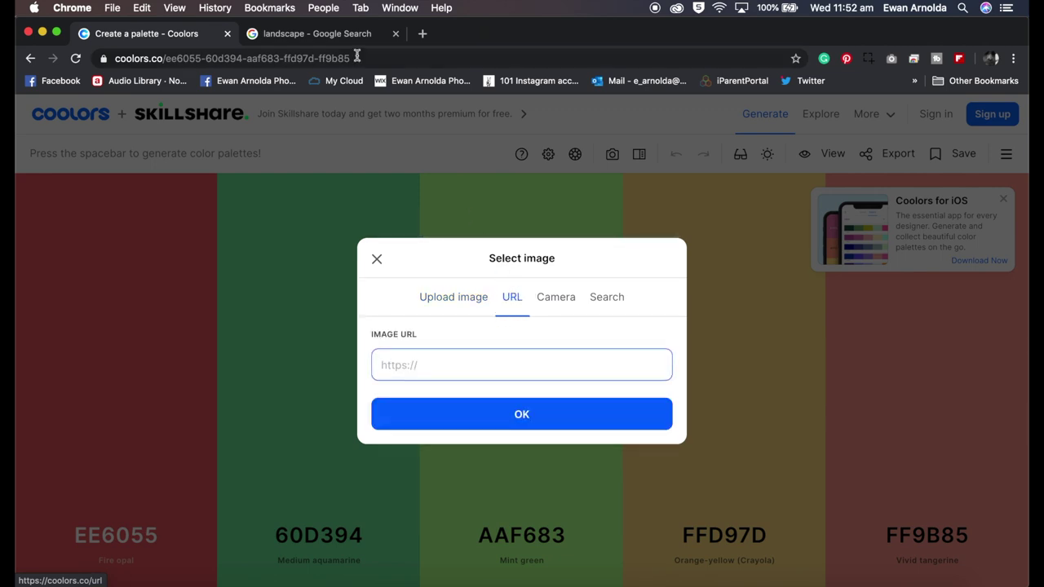
click(333, 38)
scroll(282, 197, up, 5)
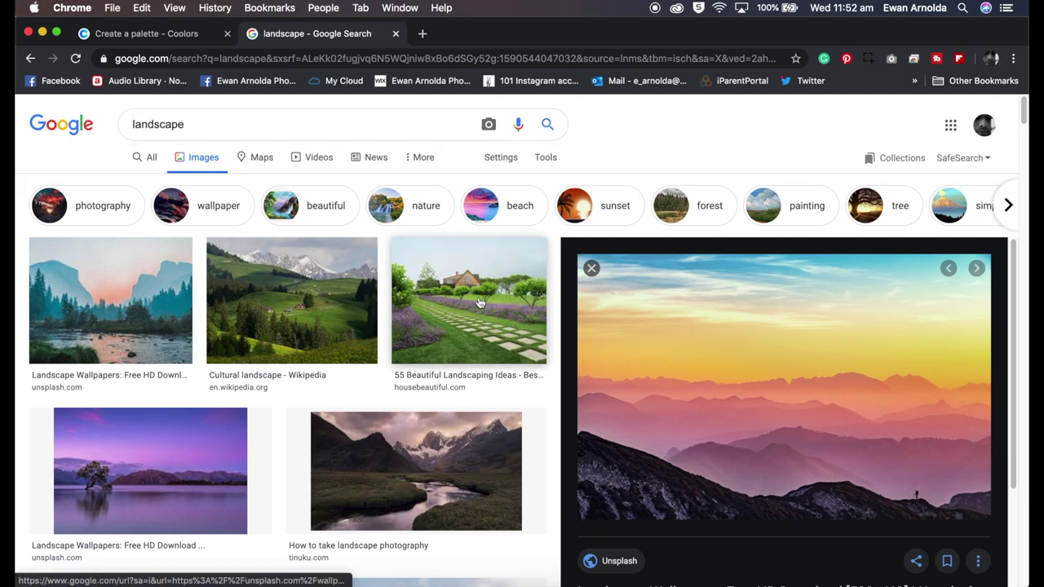
mouse_move(783, 384)
right_click(660, 326)
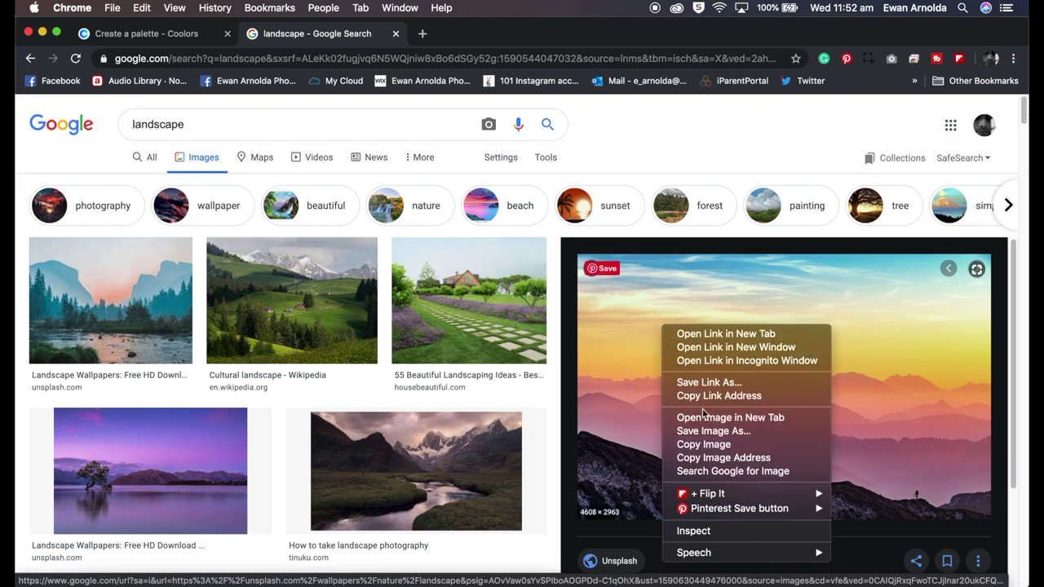
click(720, 458)
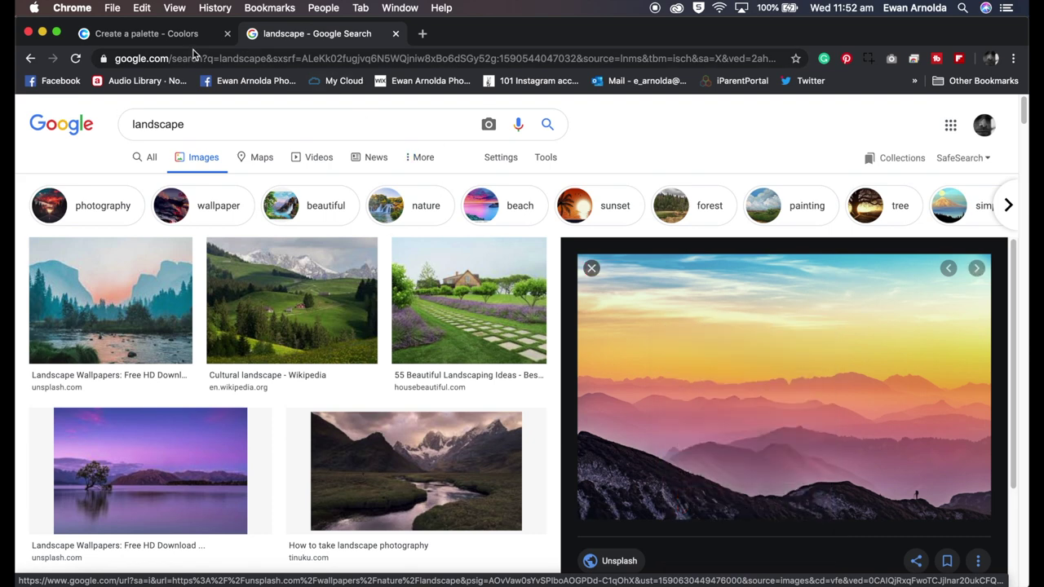
click(163, 34)
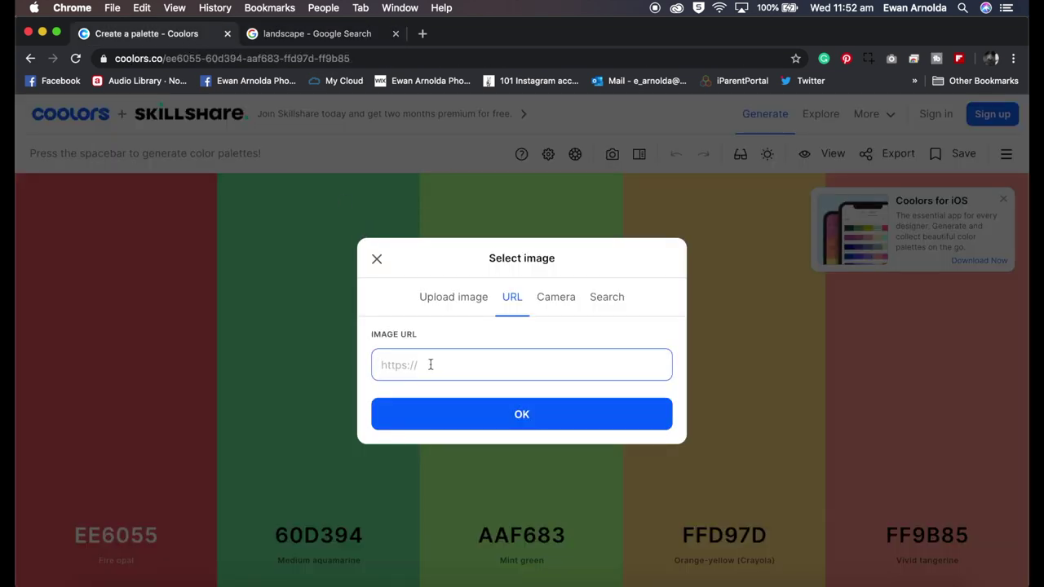
key(super+v)
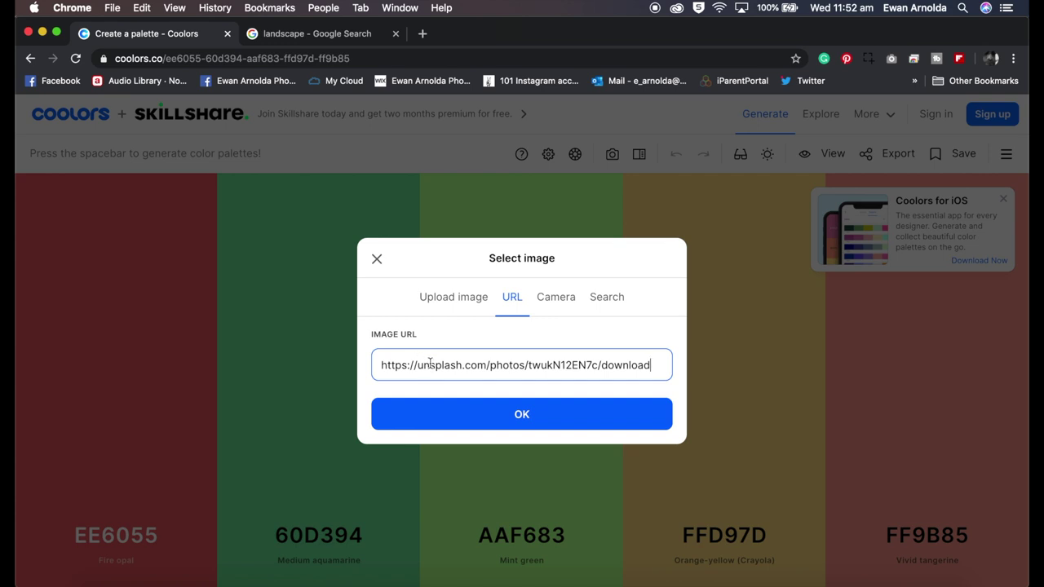
click(524, 415)
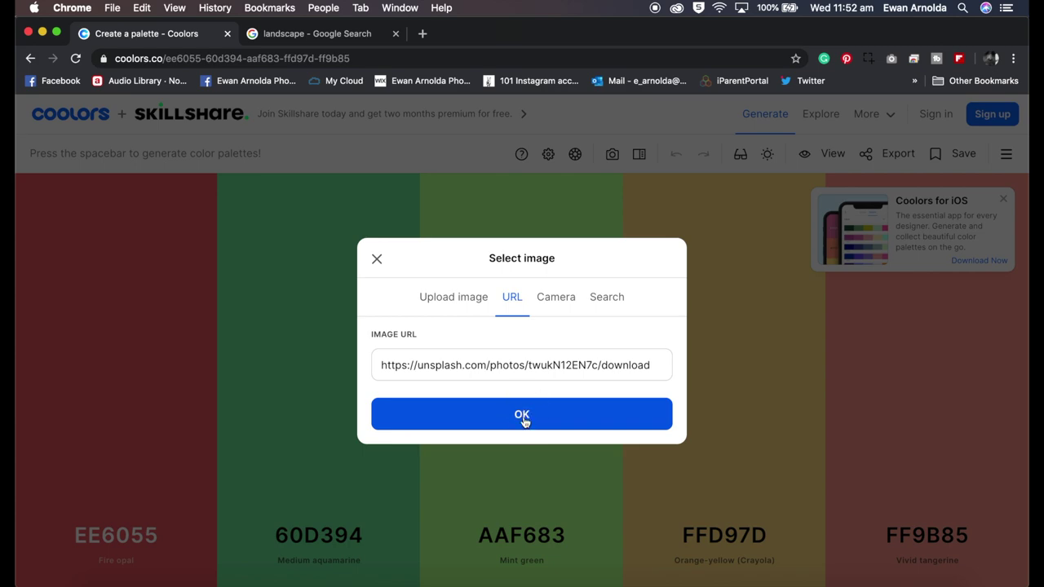
- Try fewer and more extracted colours from the sunset photo, then close the picker
click(523, 415)
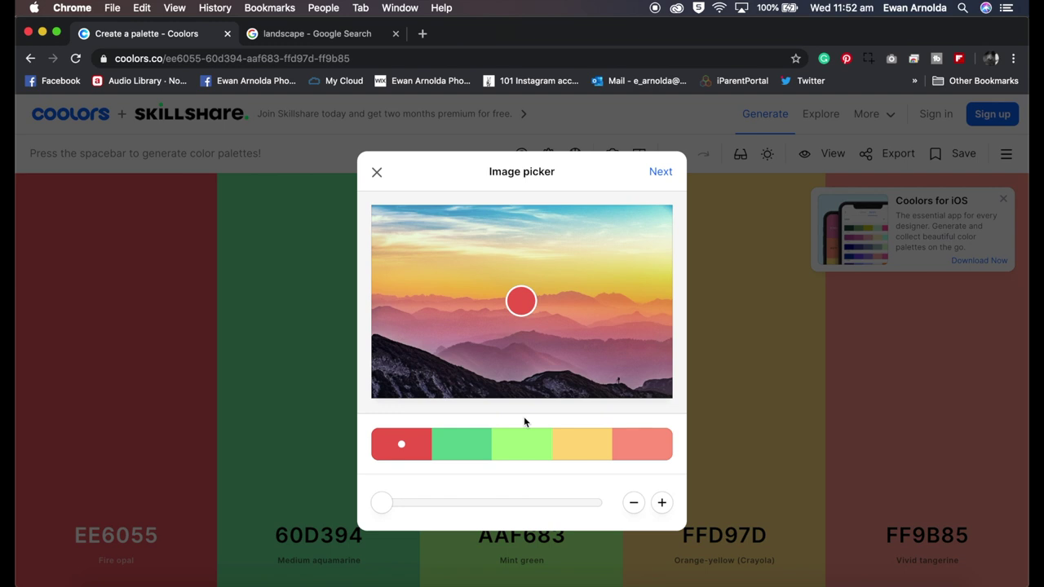
click(635, 506)
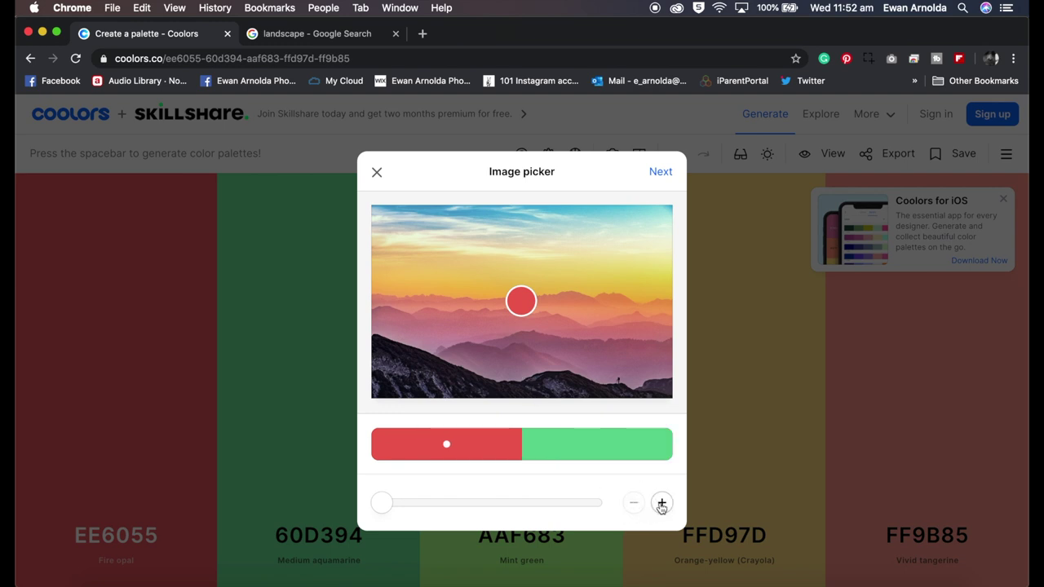
click(661, 505)
click(661, 505)
click(661, 505)
click(661, 504)
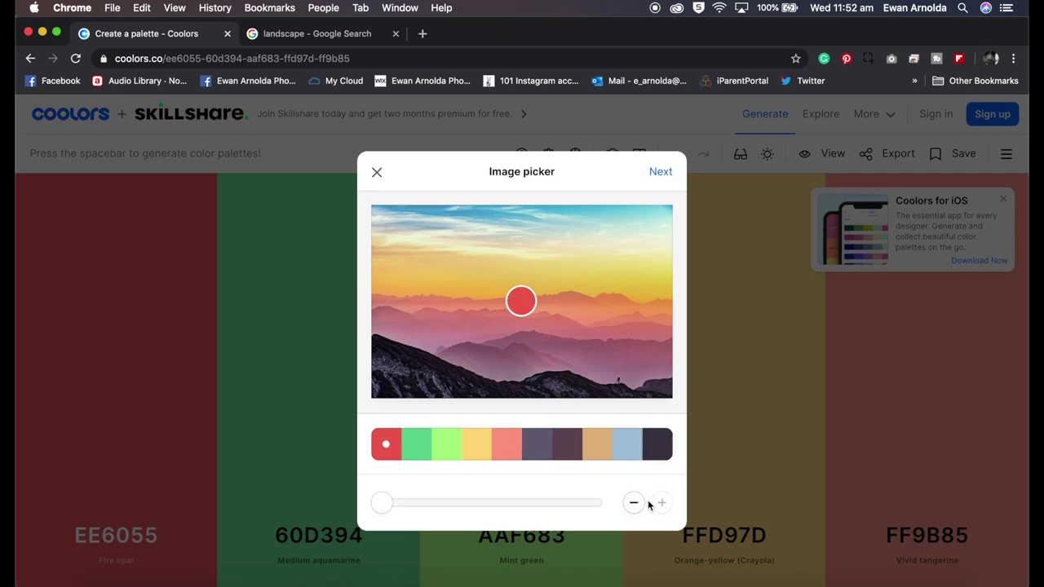
click(660, 174)
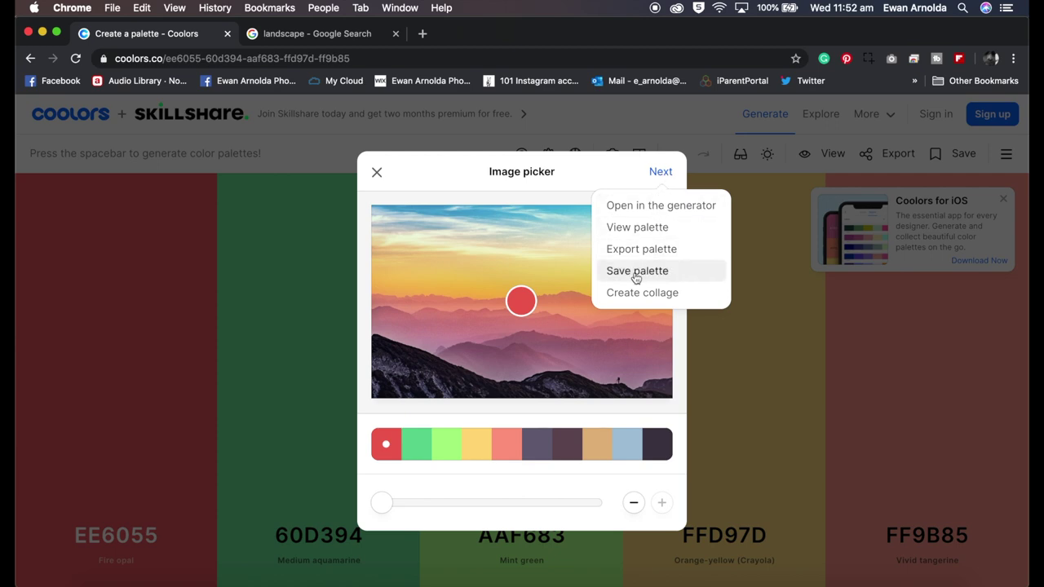
click(377, 172)
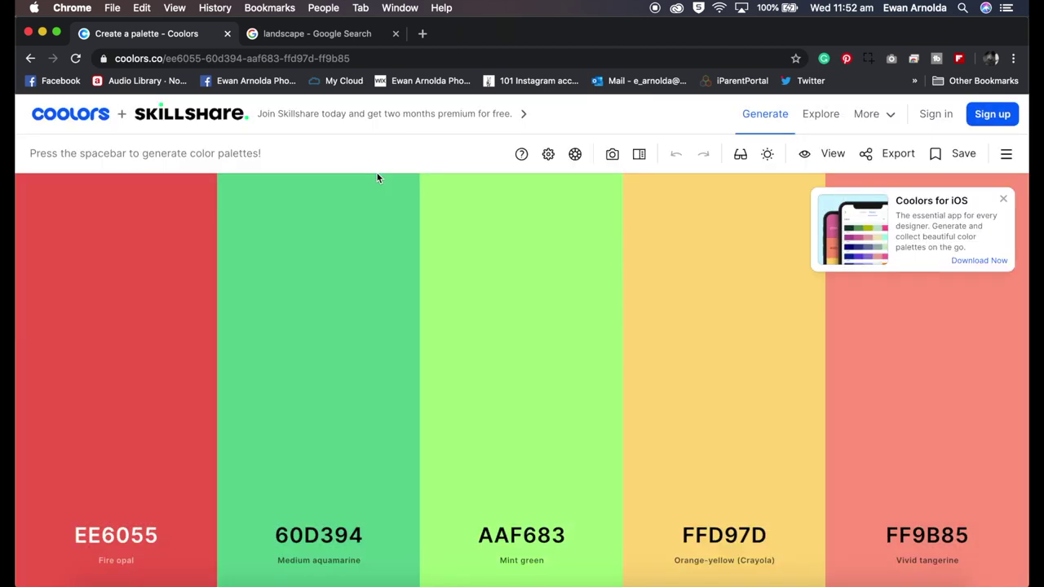
- Reopen image selection and search Unsplash photos for 'car'
click(611, 156)
click(602, 277)
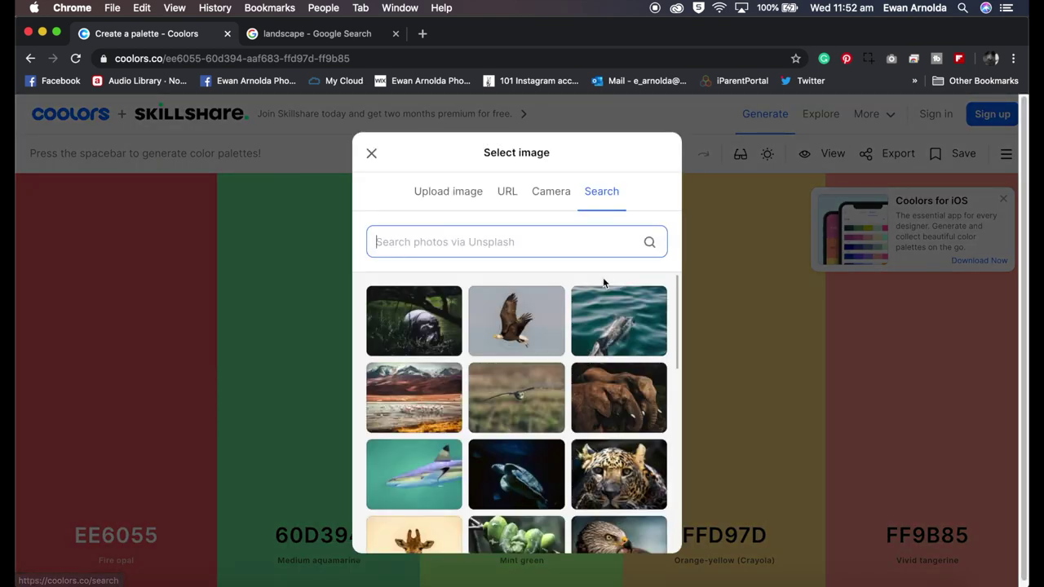
scroll(484, 363, down, 2)
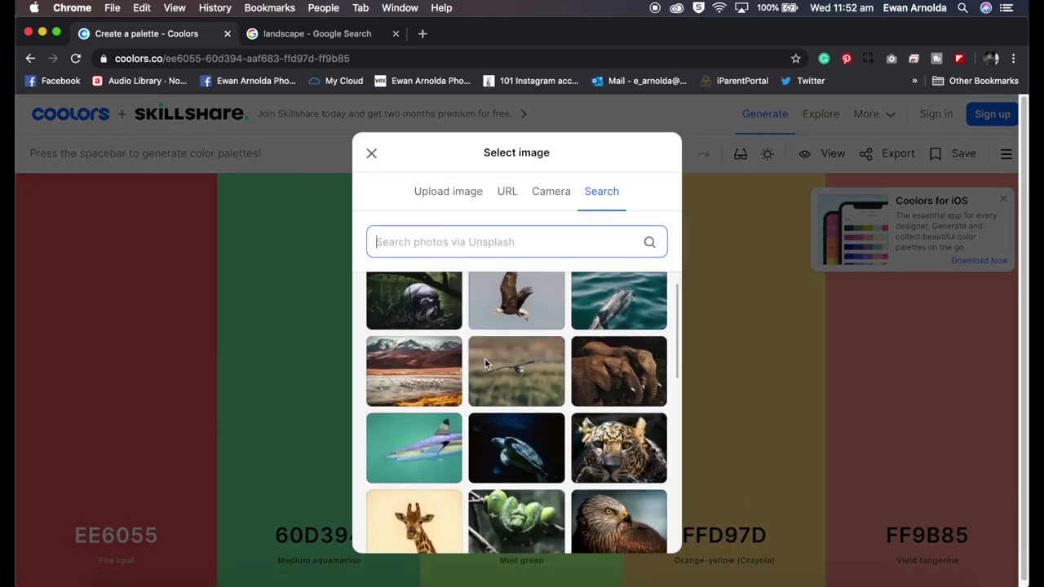
scroll(484, 364, down, 5)
scroll(484, 363, down, 5)
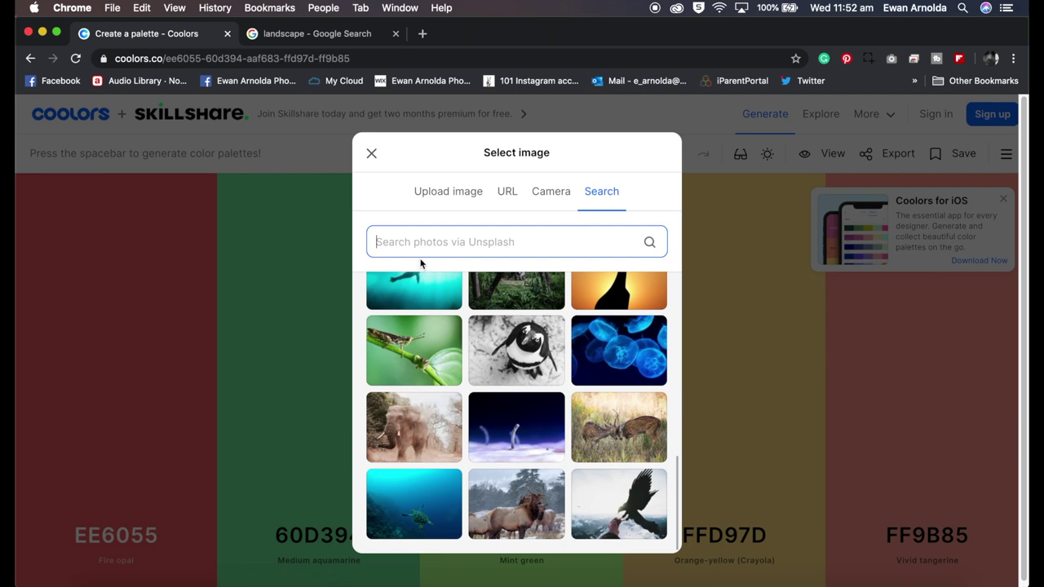
scroll(457, 326, up, 3)
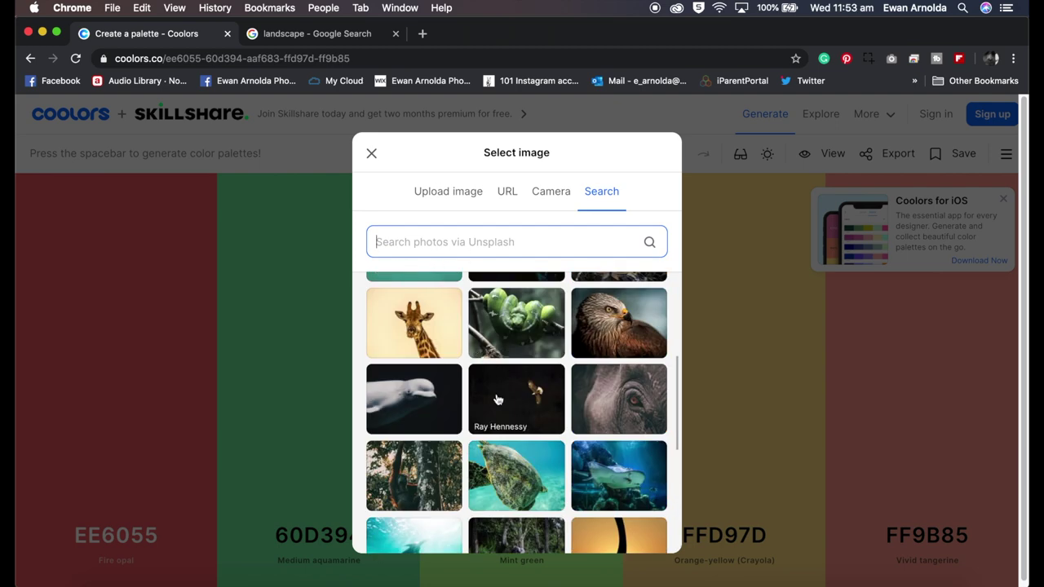
scroll(505, 403, down, 3)
click(424, 239)
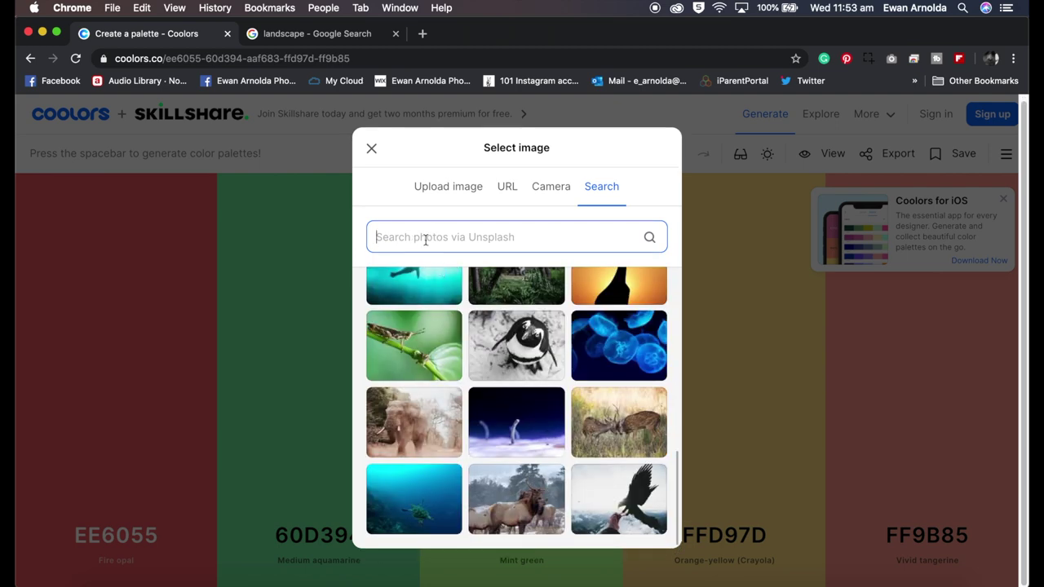
text(CAR)
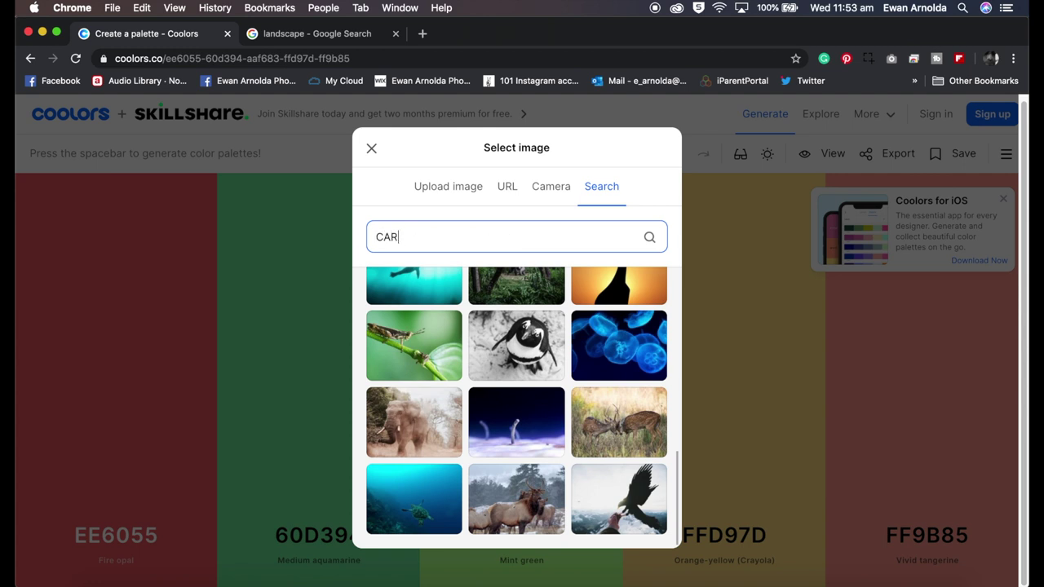
key(BackSpace)
key(BackSpace)
key(BackSpace)
text(ca)
key(Return)
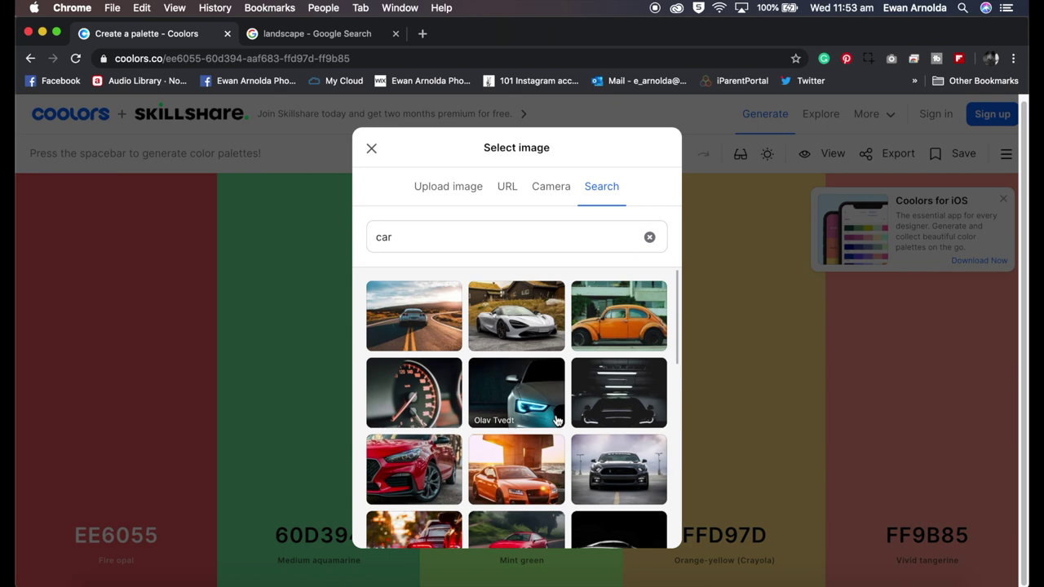
- Replace the search with 'travel' and run it
scroll(504, 323, down, 3)
scroll(505, 323, down, 3)
scroll(505, 323, down, 3)
drag(407, 241, 362, 236)
text(travel)
key(Return)
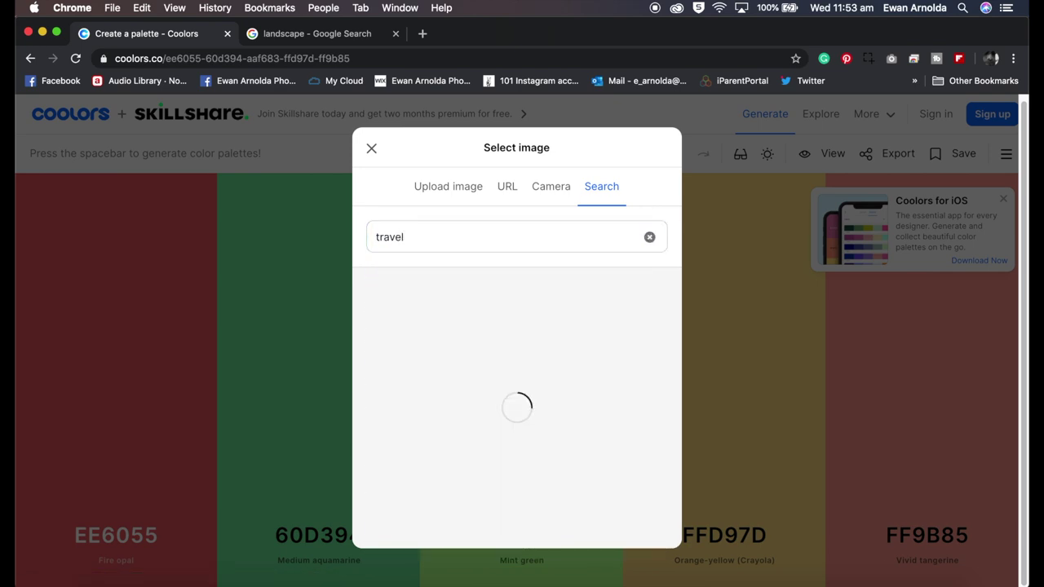
- Browse the travel results and pick the orange van beach photo
scroll(536, 405, down, 3)
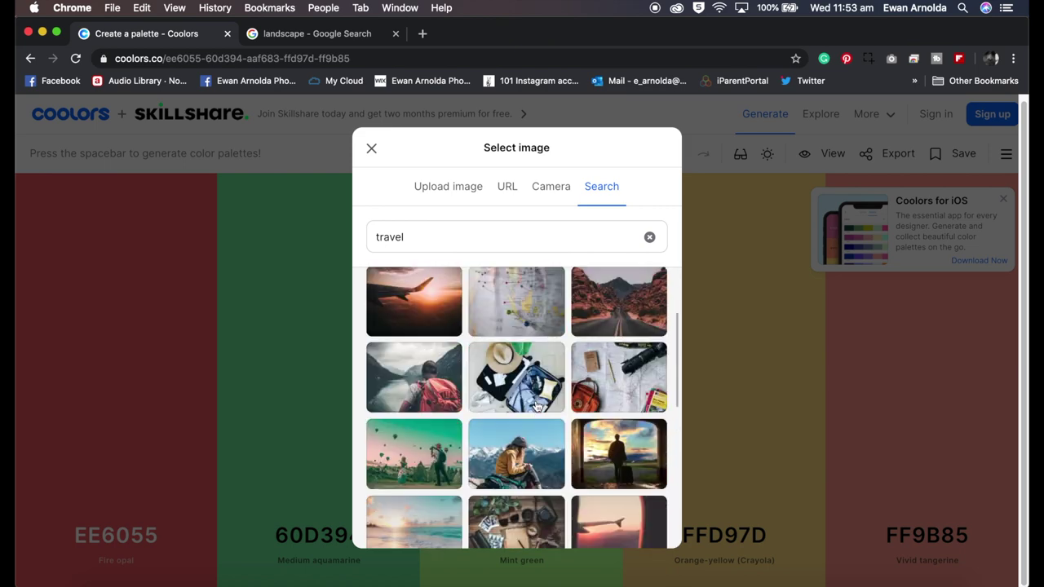
scroll(536, 406, down, 2)
scroll(536, 405, down, 2)
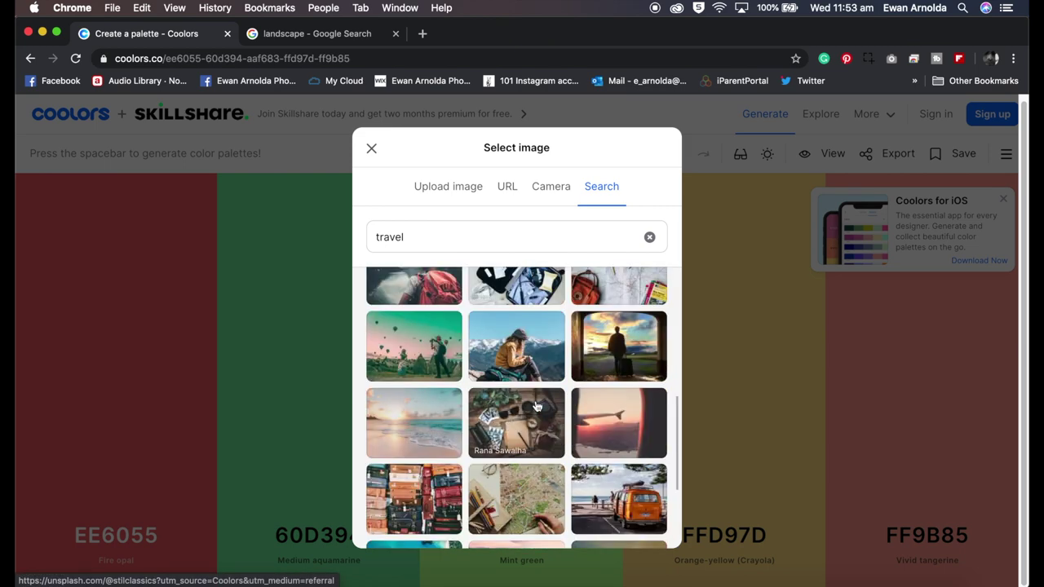
scroll(536, 405, down, 2)
scroll(536, 405, down, 3)
scroll(536, 406, up, 3)
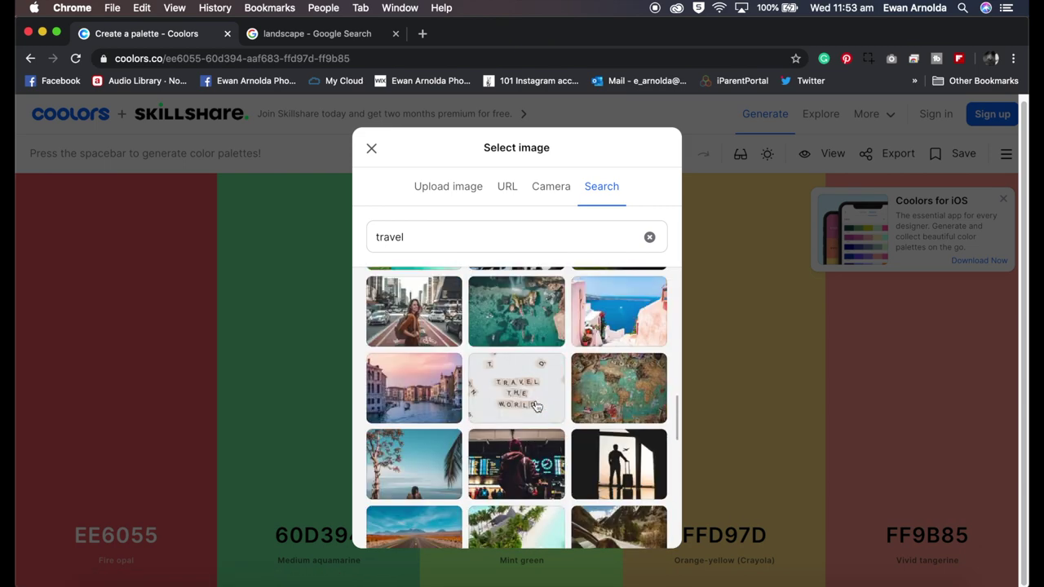
scroll(562, 367, up, 3)
scroll(595, 326, up, 1)
click(617, 297)
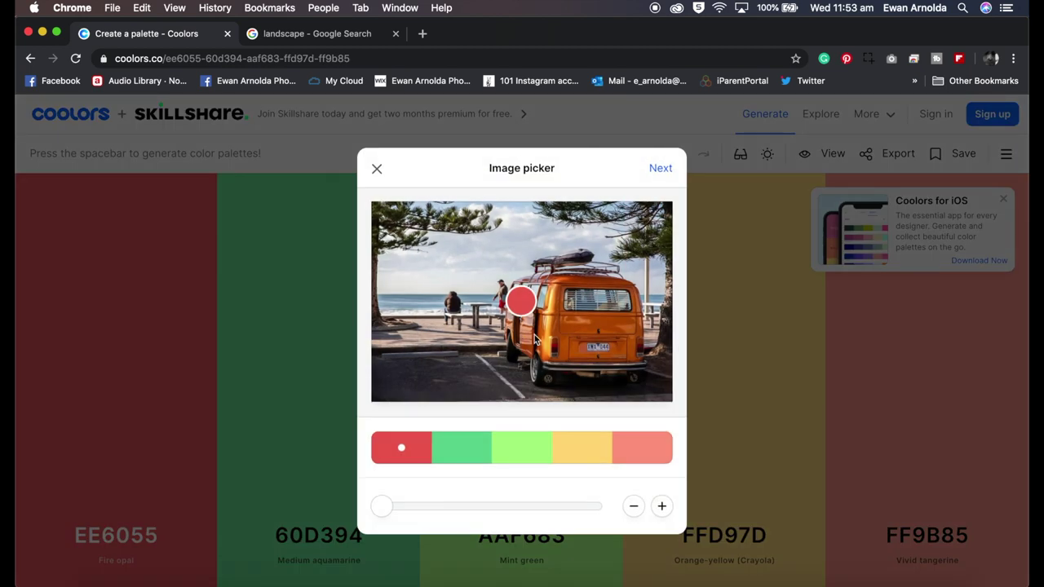
- Export the van photo's five-colour palette as an ASE swatch file
click(664, 176)
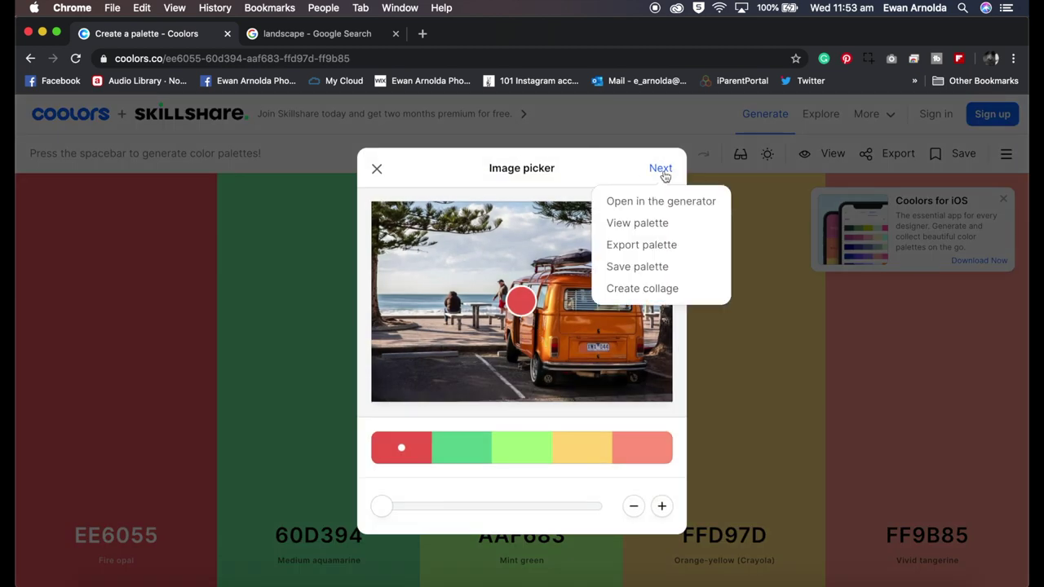
click(639, 245)
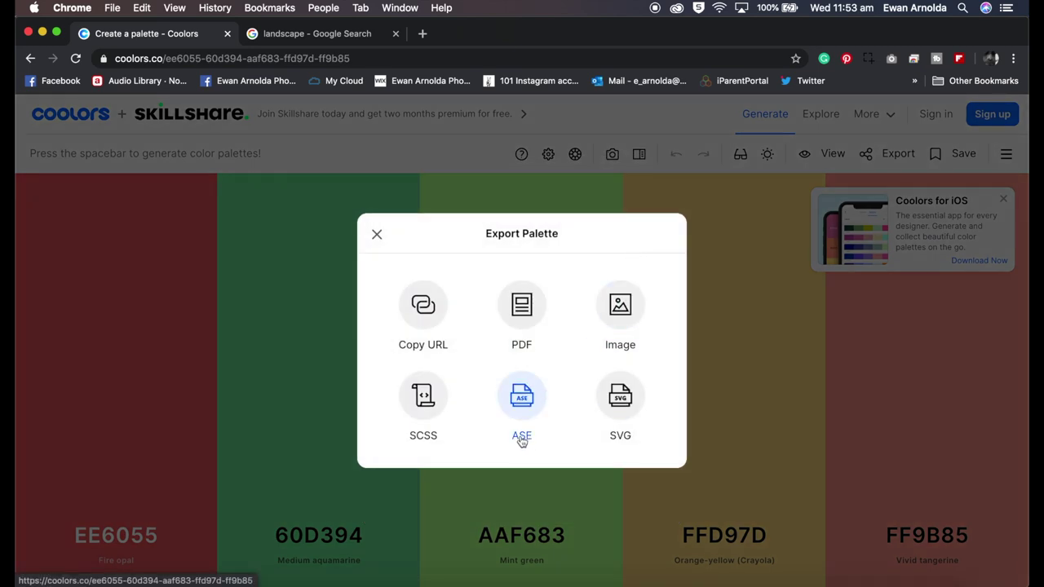
click(521, 400)
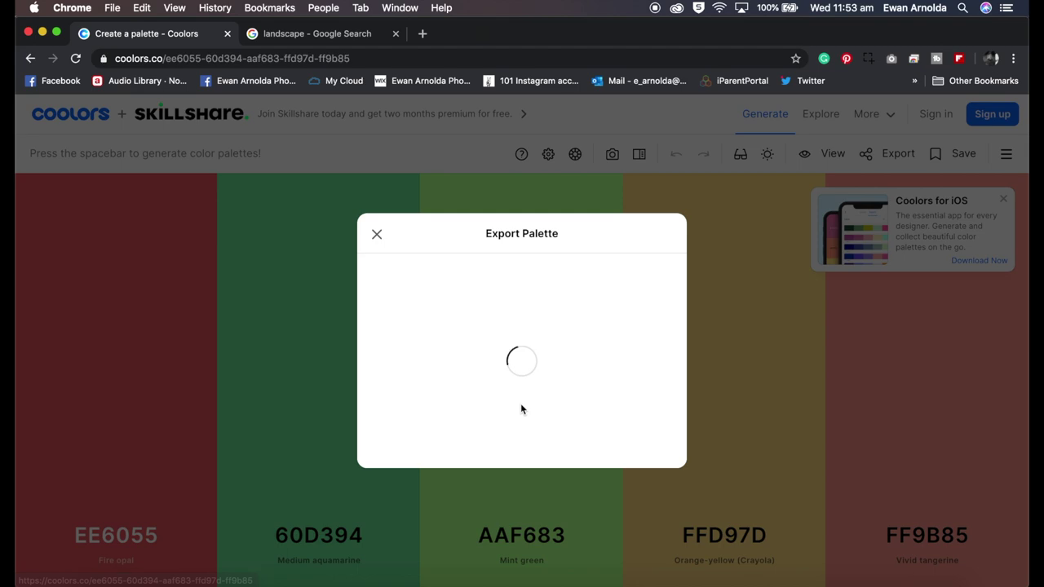
click(521, 403)
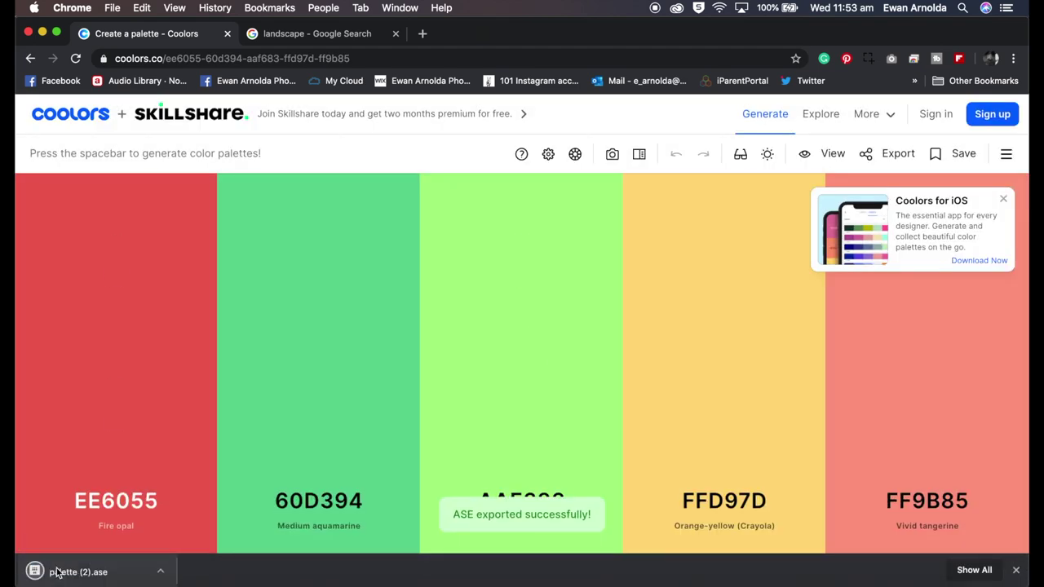
click(662, 580)
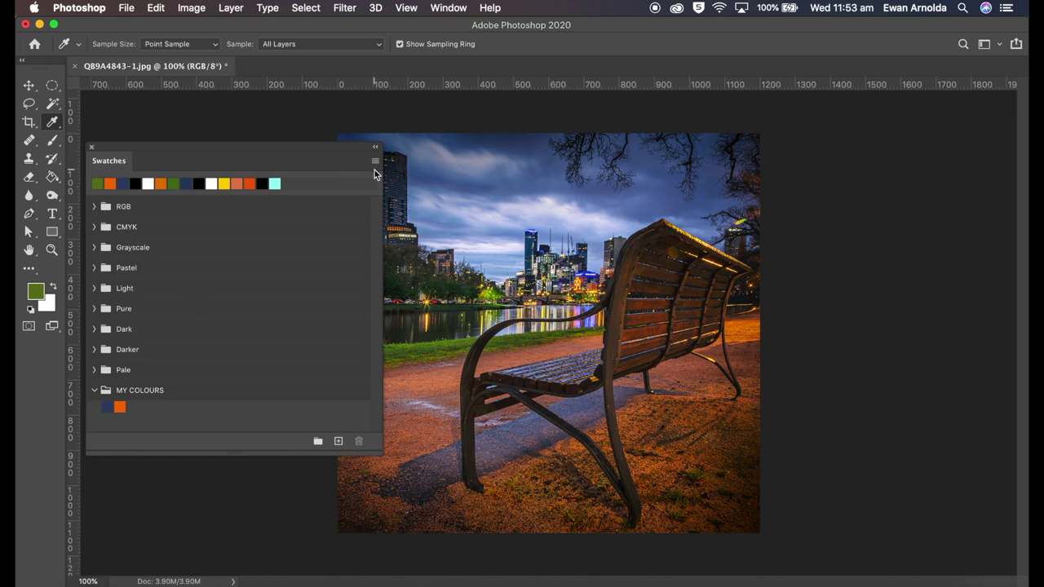
- Collapse MY COLOURS and import palette.ase via Import Swatches
click(95, 390)
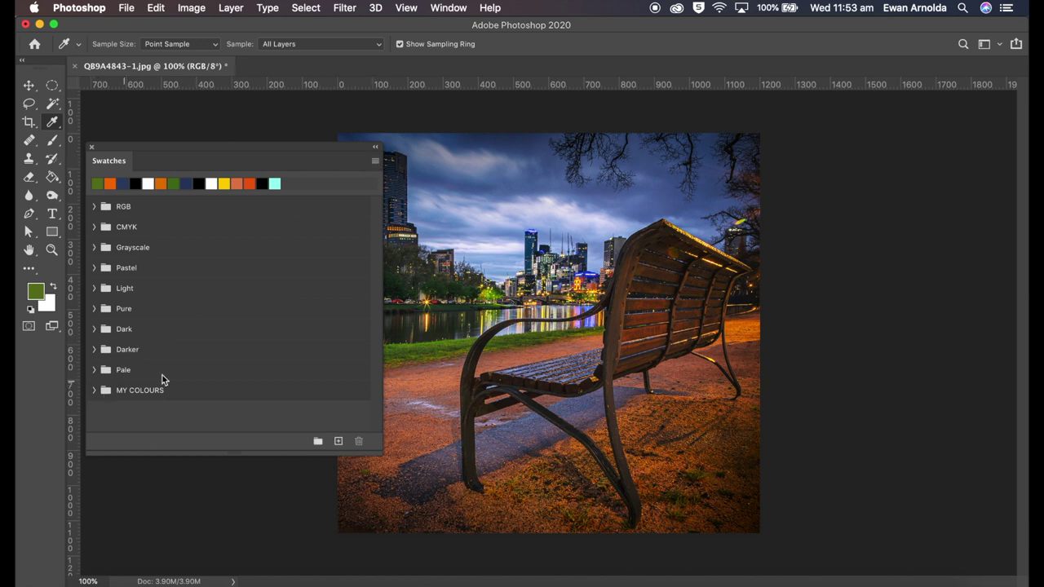
click(376, 163)
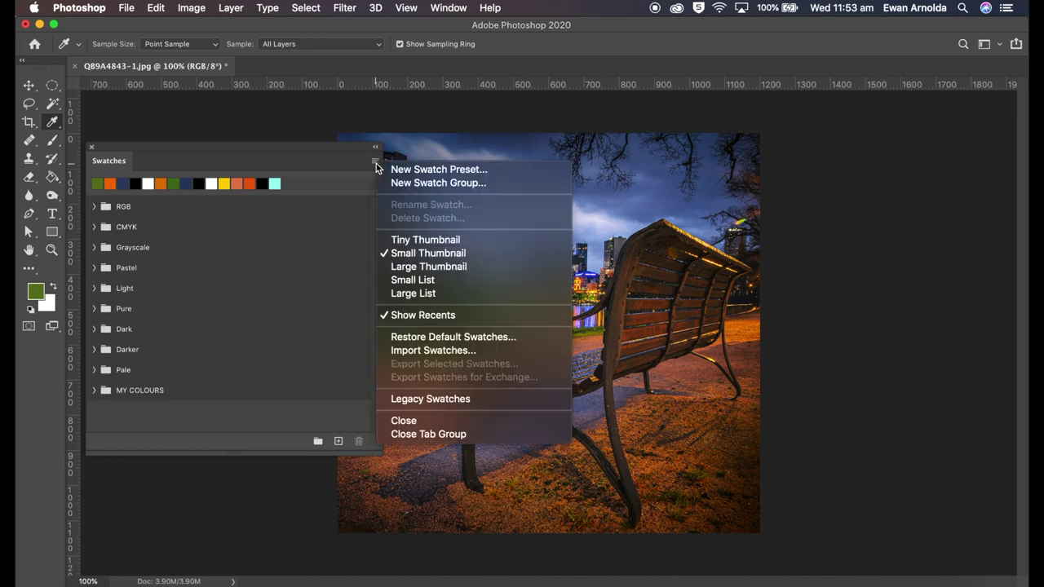
click(429, 351)
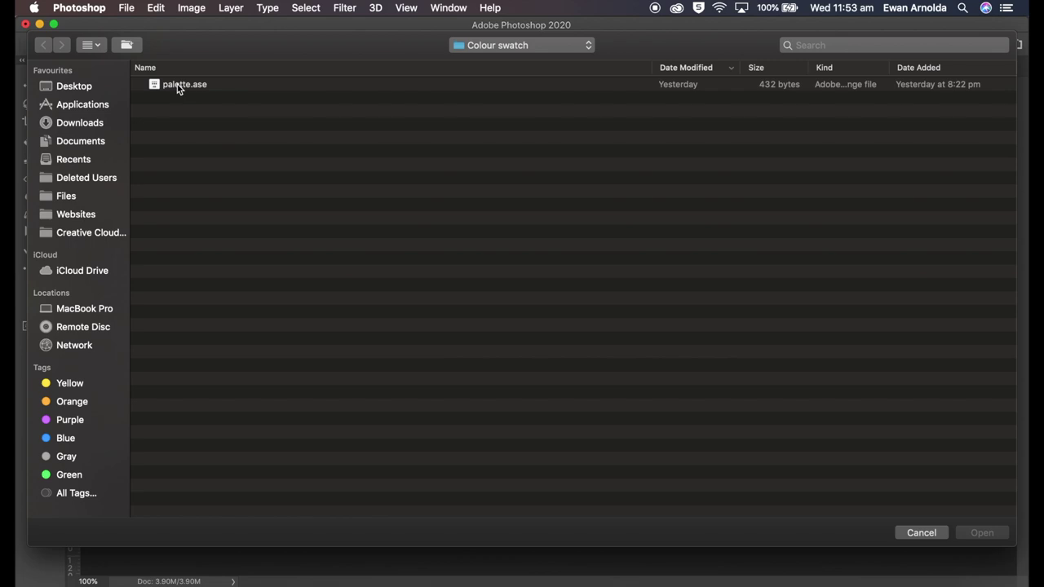
click(177, 84)
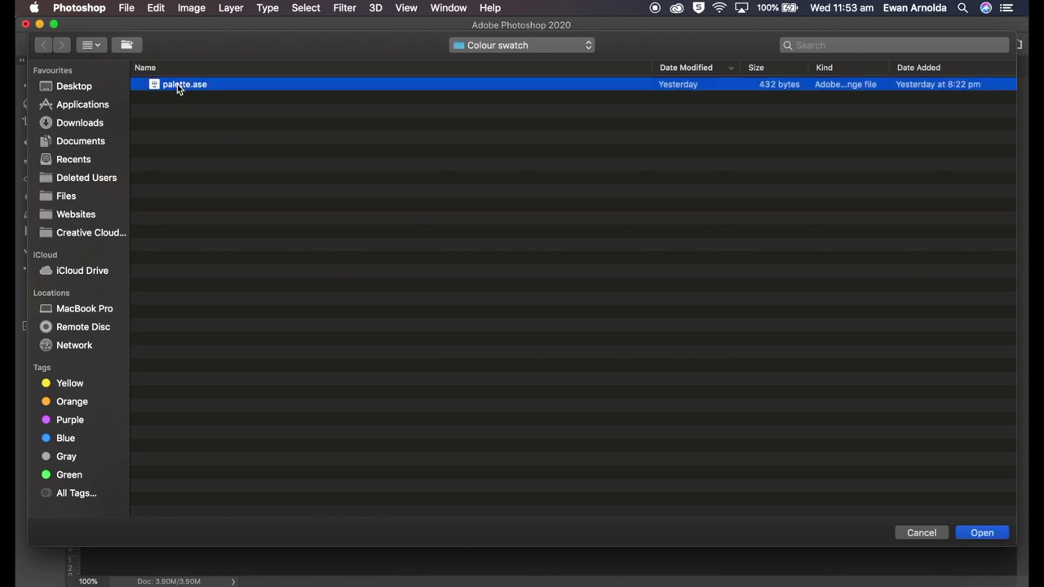
click(978, 534)
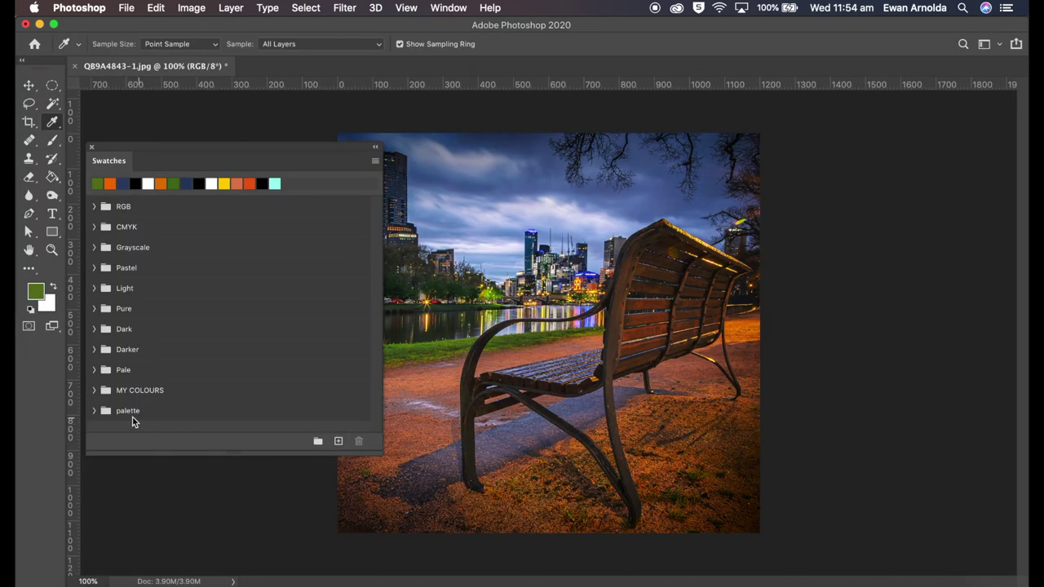
- Rename the expanded Coolors palette group to 'from coolors' and make its brown swatch the foreground colour
click(94, 410)
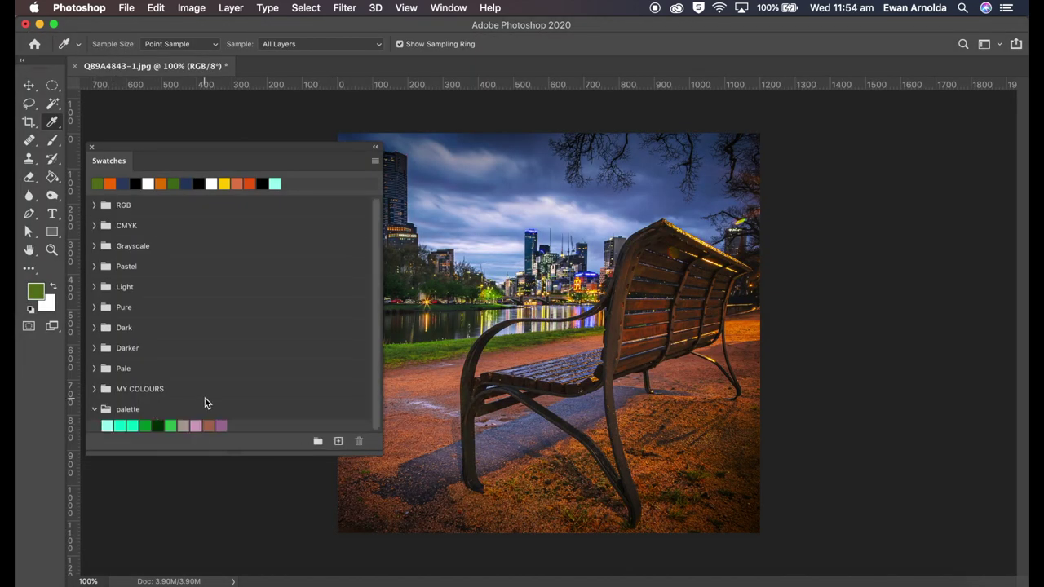
double_click(133, 412)
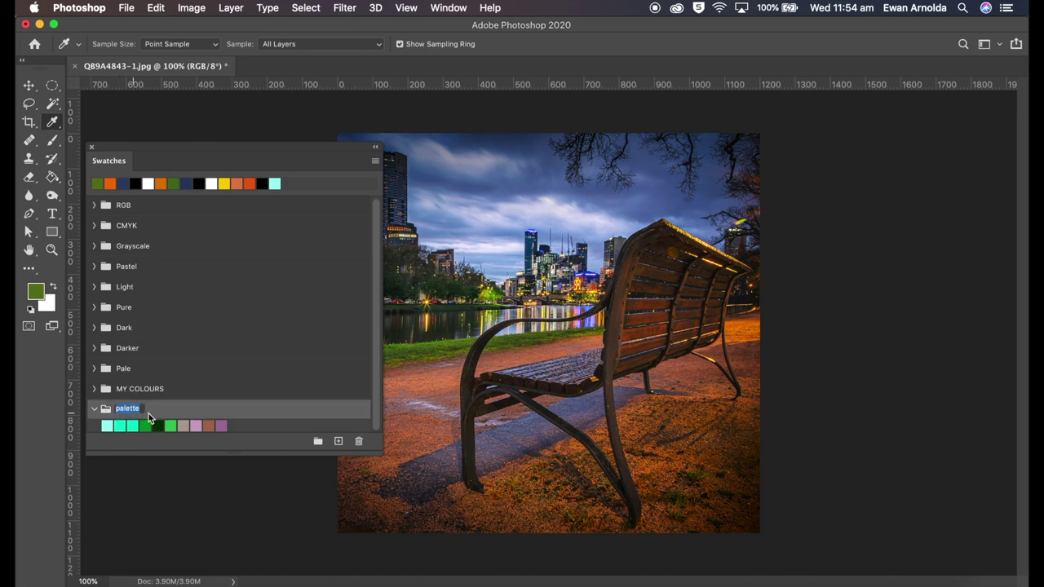
text(from c)
text(oolors)
key(Return)
click(209, 425)
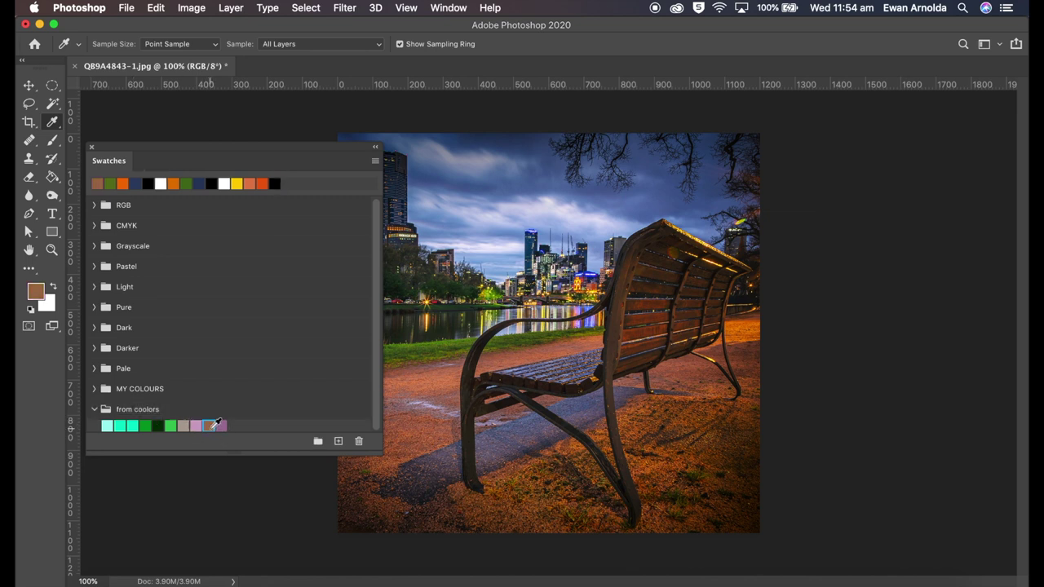